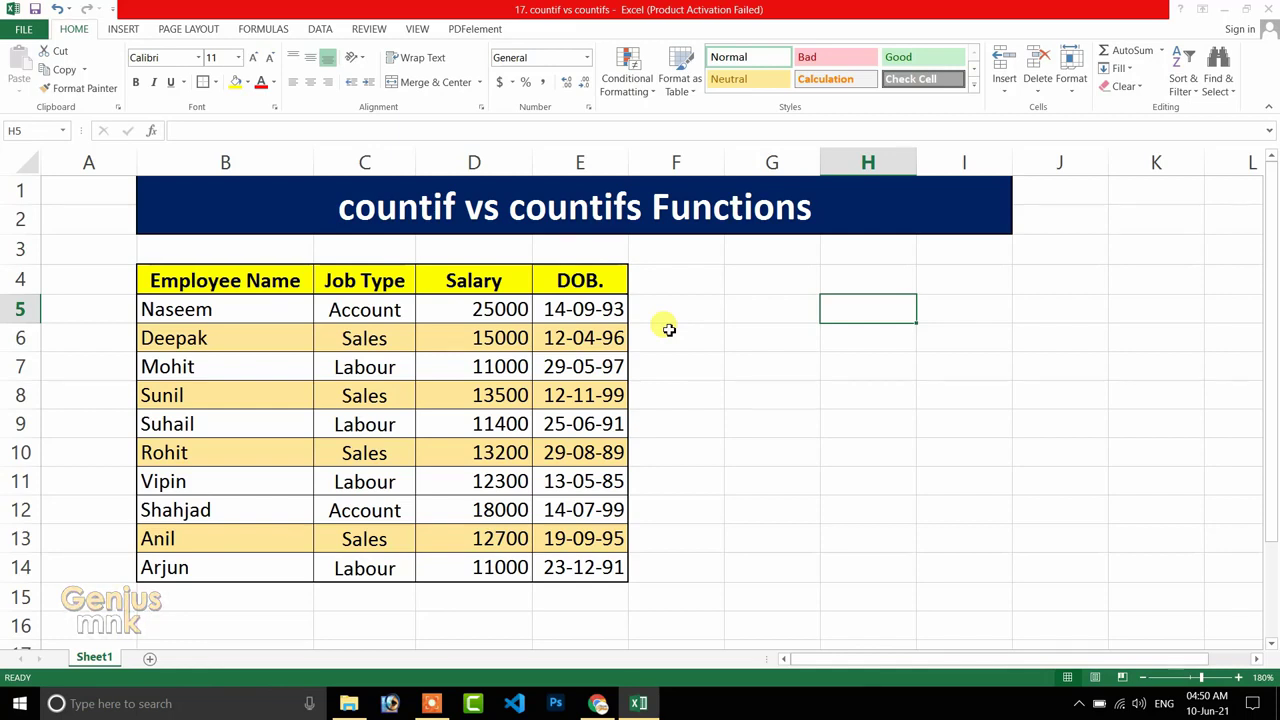
Review the employee table in B4:E14, going through the Employee Name, Job Type, Salary and DOB. columns
{"action": "left_click", "coordinate": [190, 280]}
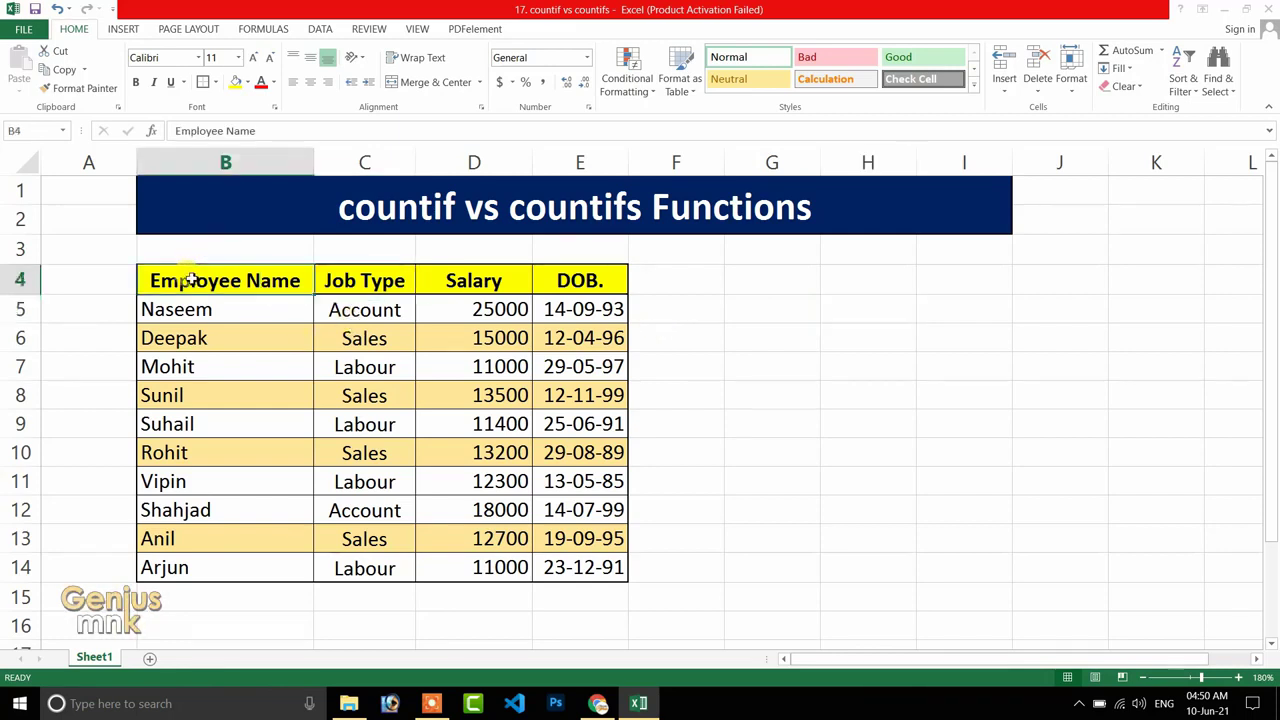
{"action": "left_click_drag", "start_coordinate": [190, 280], "coordinate": [577, 577]}
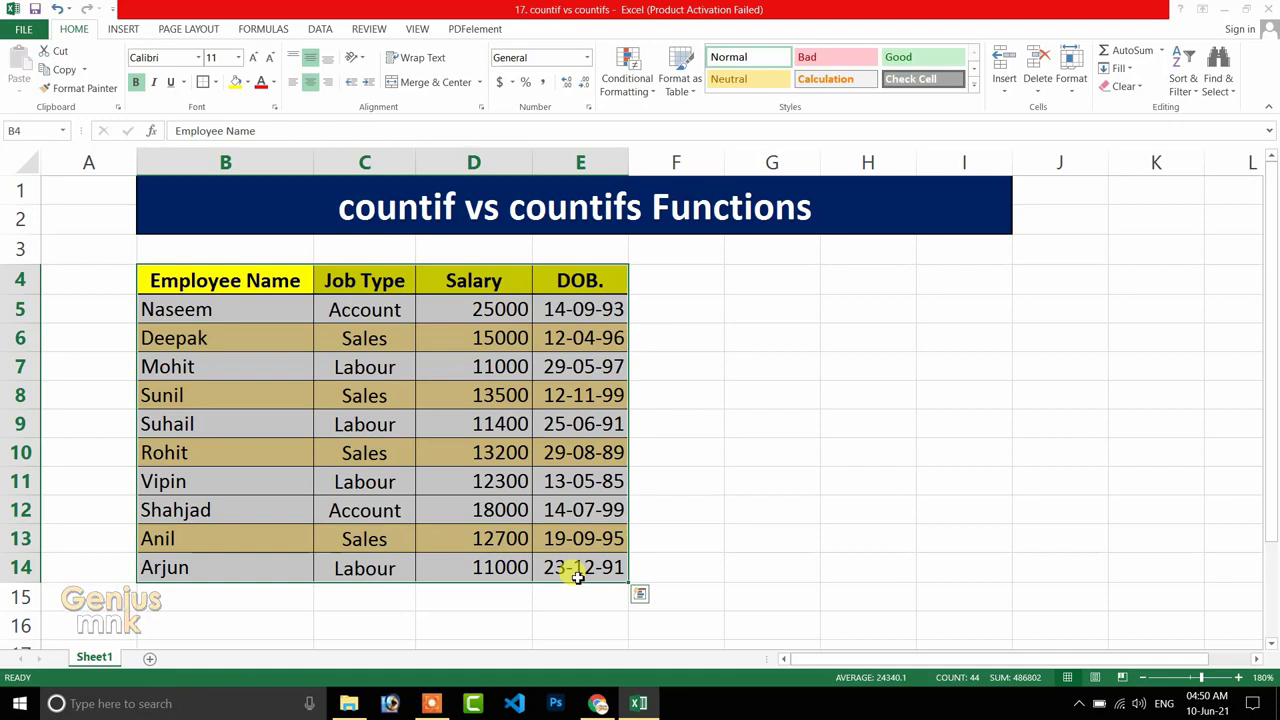
{"action": "left_click", "coordinate": [215, 308]}
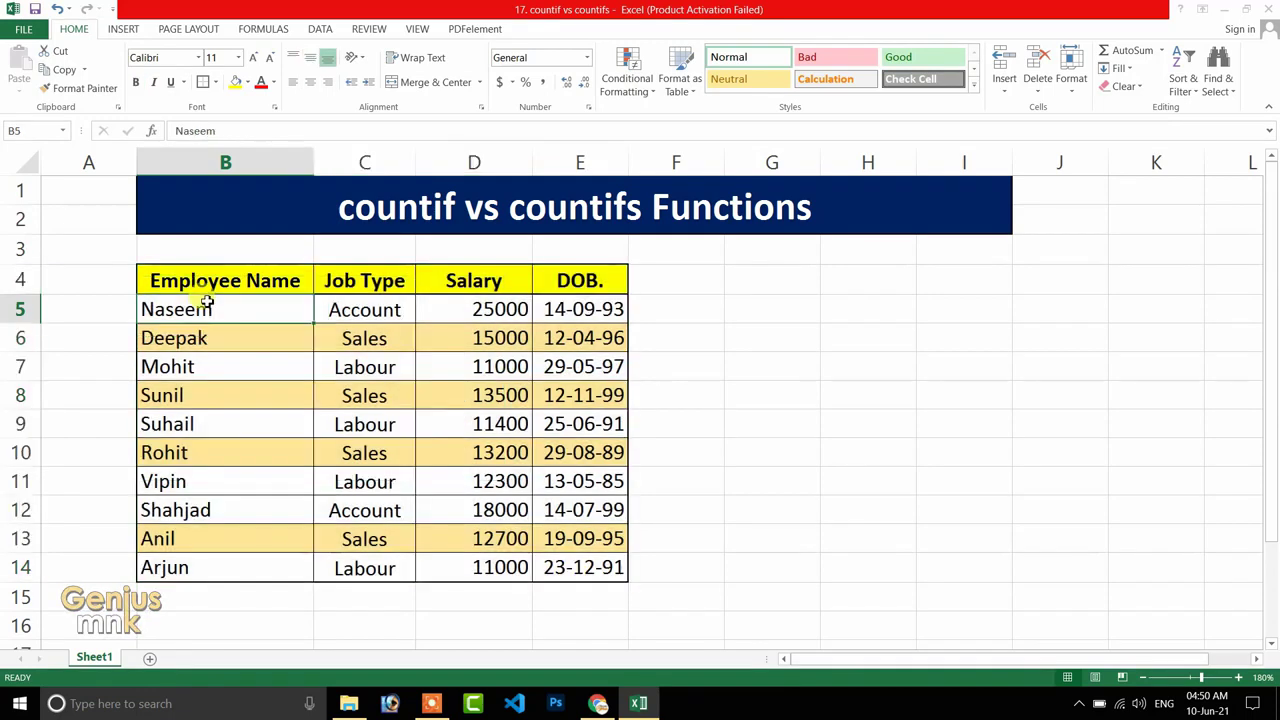
{"action": "left_click", "coordinate": [188, 282]}
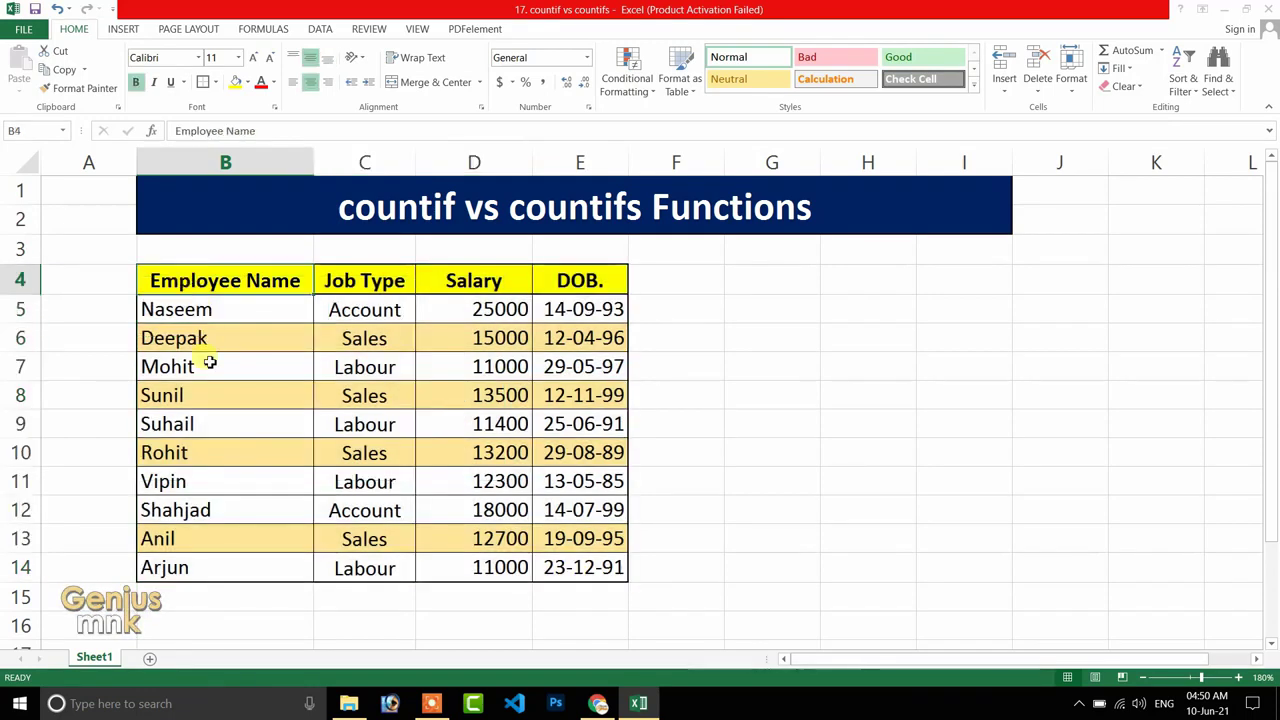
{"action": "left_click_drag", "start_coordinate": [200, 313], "coordinate": [189, 545]}
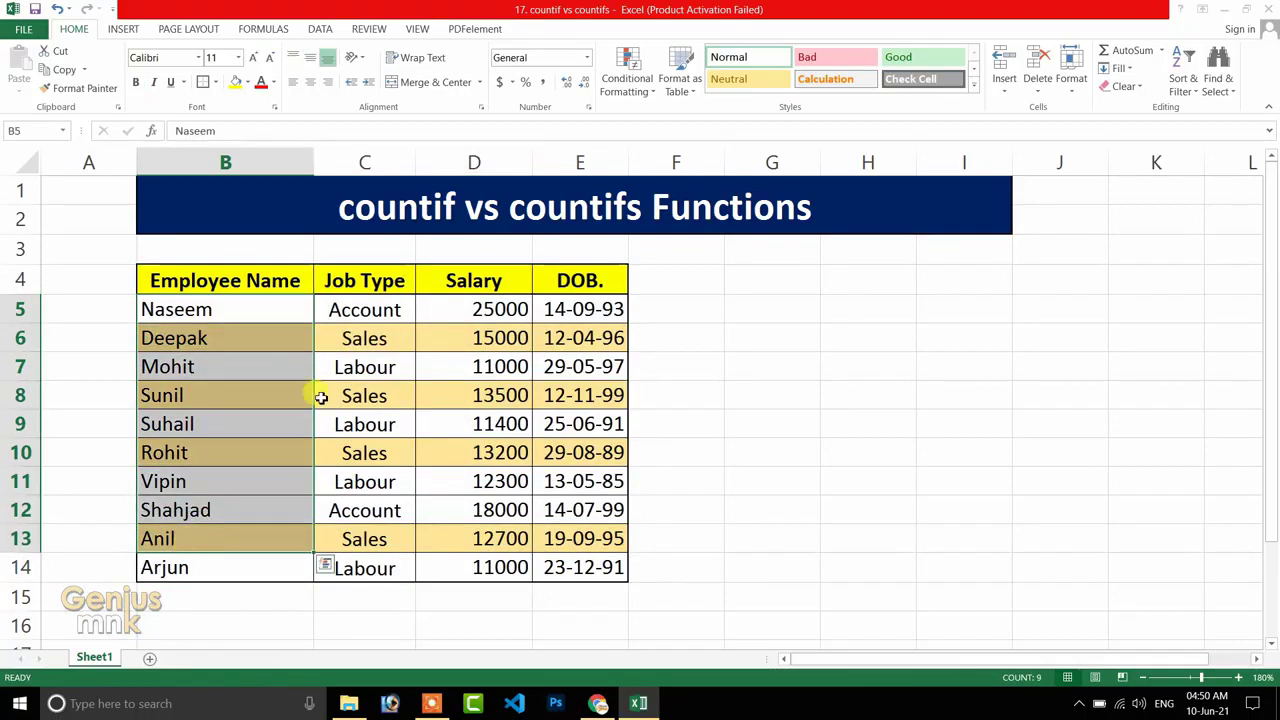
{"action": "left_click_drag", "start_coordinate": [369, 306], "coordinate": [375, 468]}
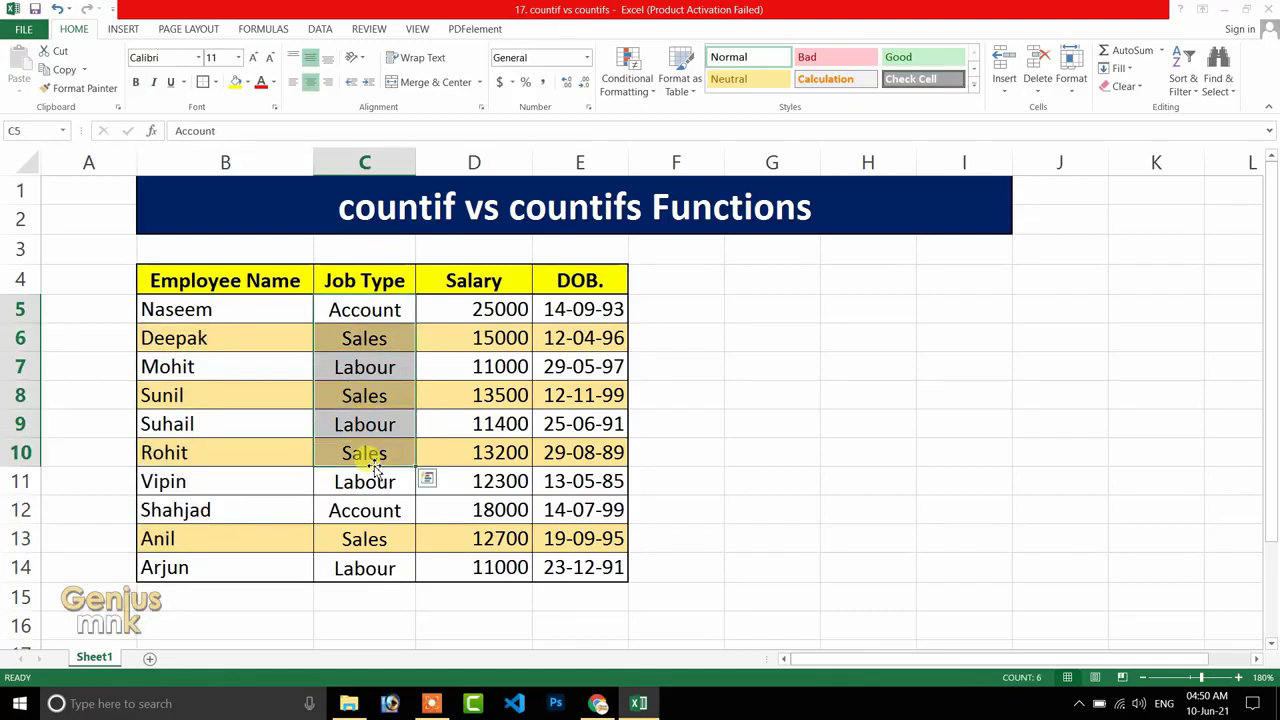
{"action": "left_click", "coordinate": [365, 386]}
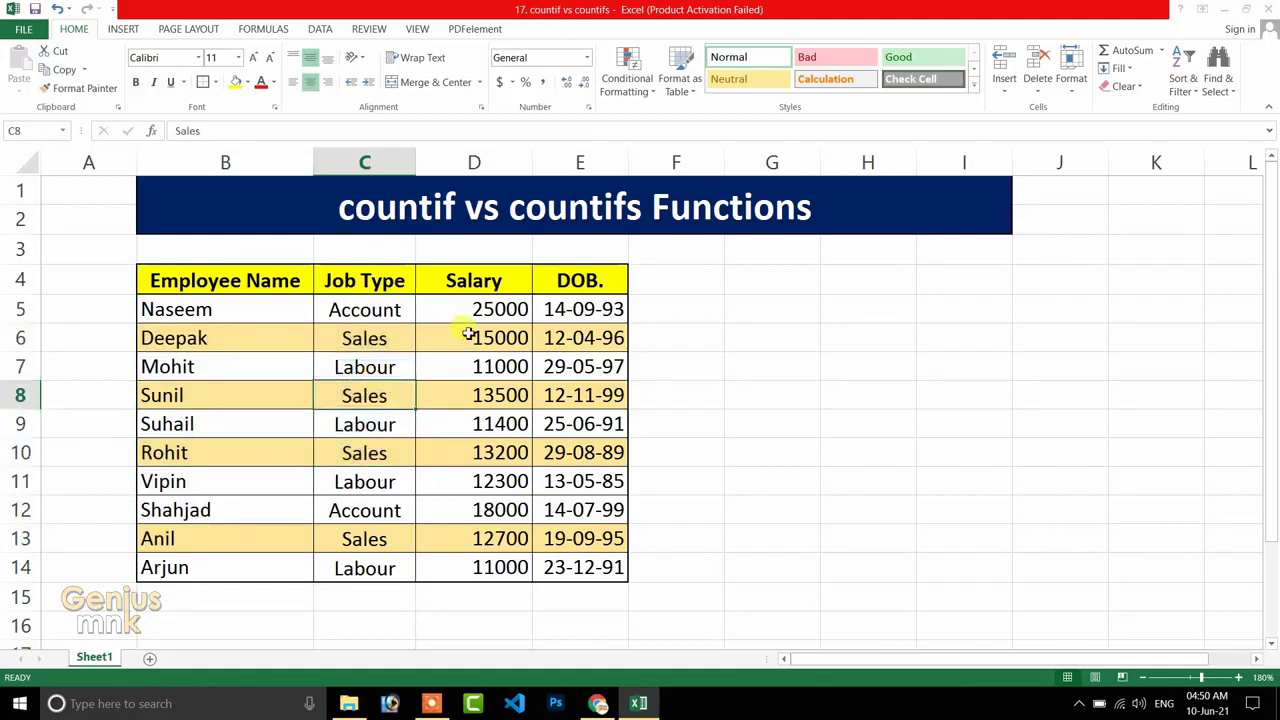
{"action": "left_click_drag", "start_coordinate": [484, 305], "coordinate": [476, 556]}
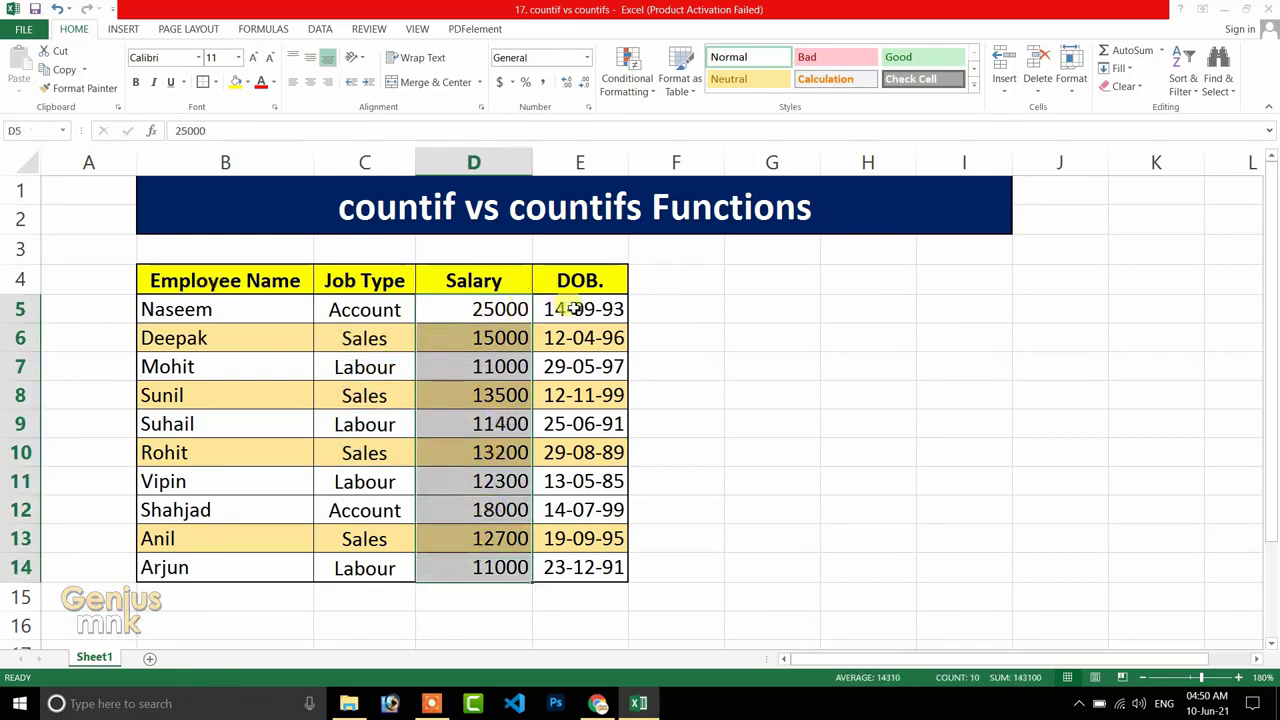
{"action": "left_click_drag", "start_coordinate": [574, 306], "coordinate": [581, 553]}
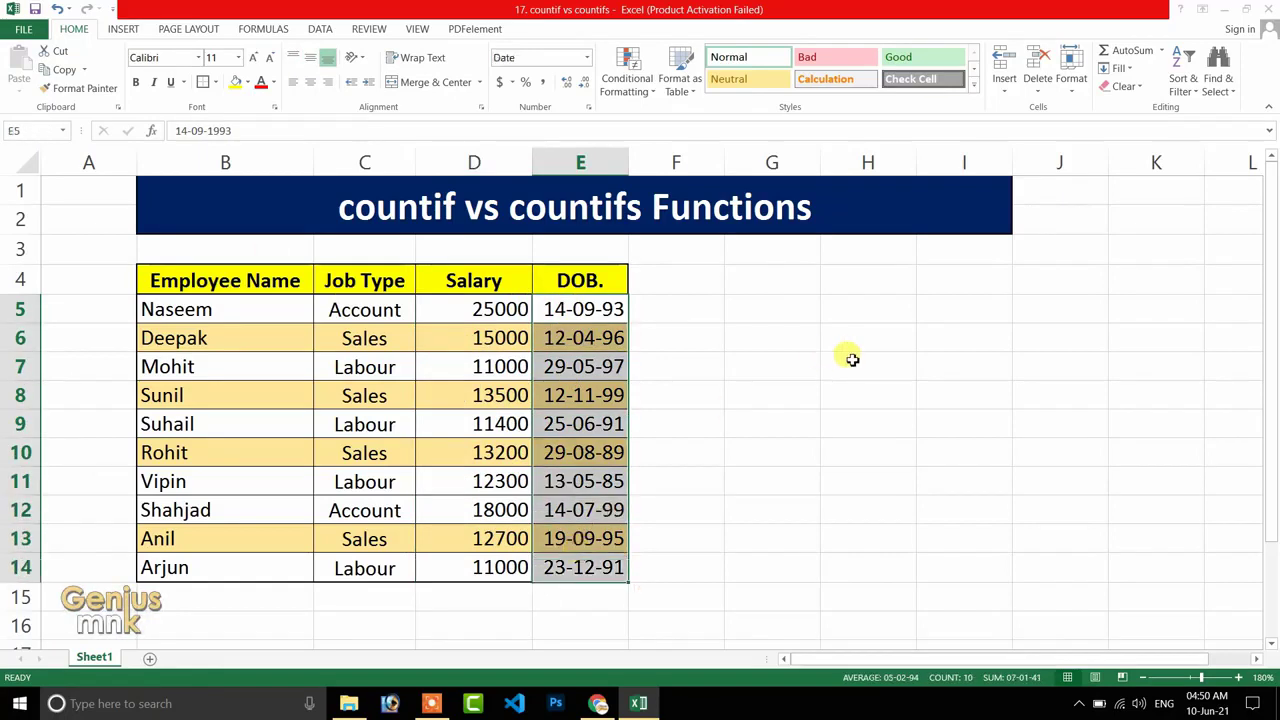
Enter a COUNTIF formula in G5 that counts "account" in the Job Type range C5:C14
{"action": "left_click", "coordinate": [787, 313]}
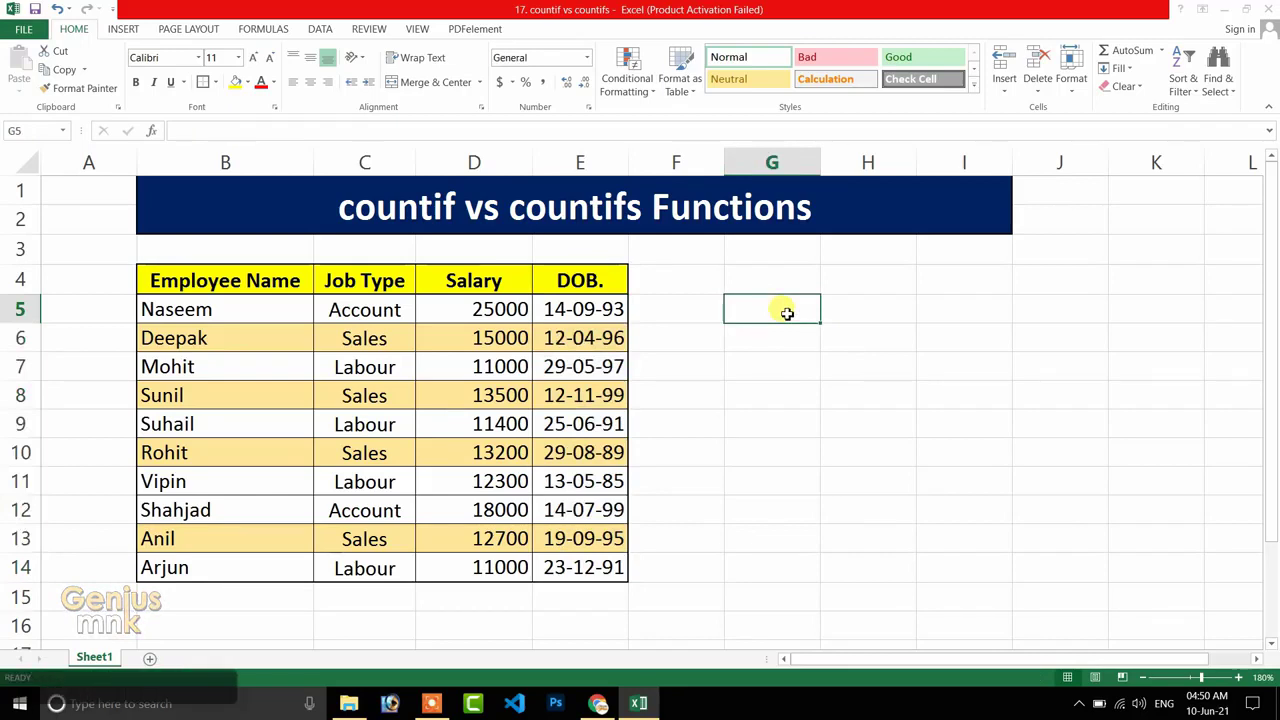
{"action": "type", "text": "=co"}
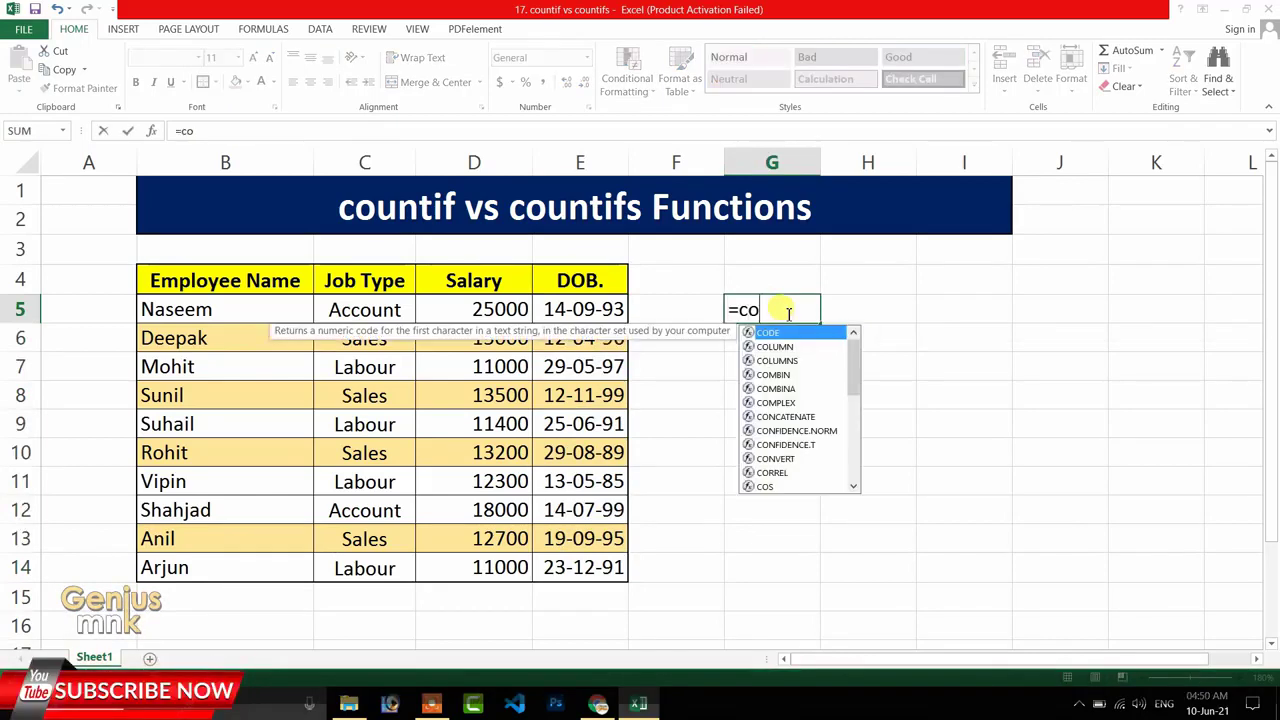
{"action": "type", "text": "untif"}
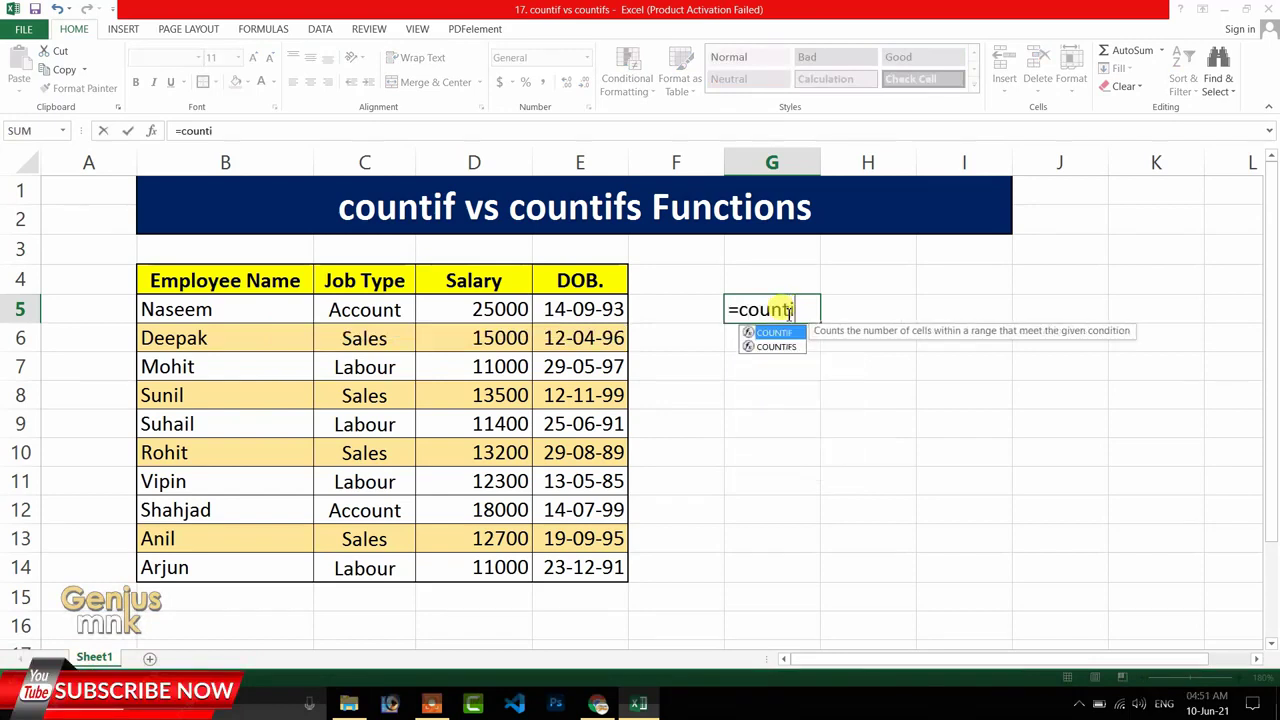
{"action": "key", "text": "Tab"}
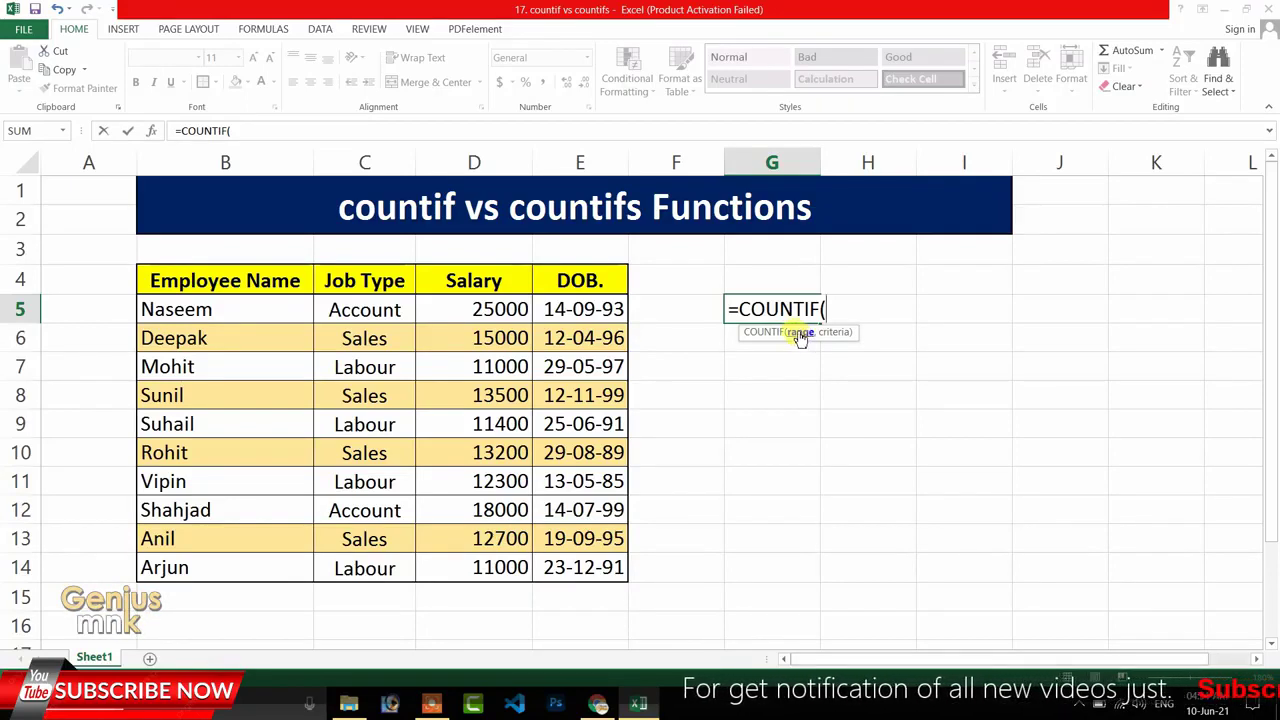
{"action": "left_click_drag", "start_coordinate": [357, 306], "coordinate": [357, 563]}
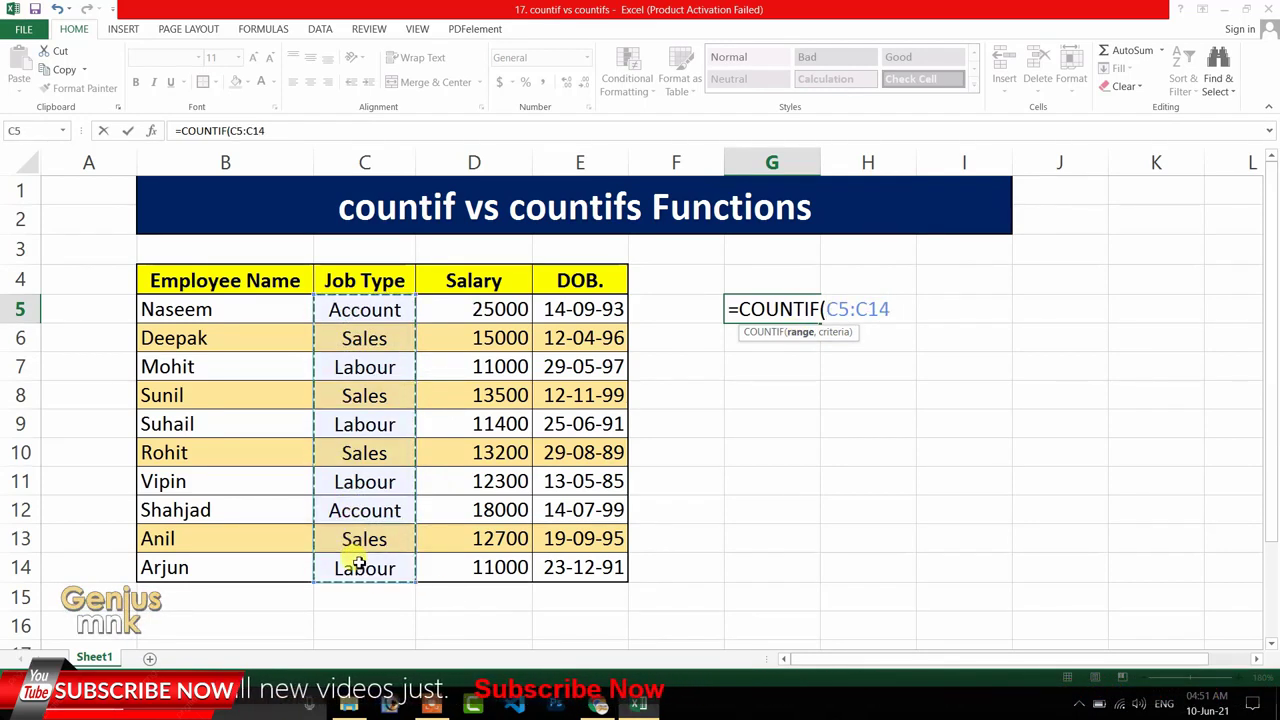
{"action": "type", "text": ","}
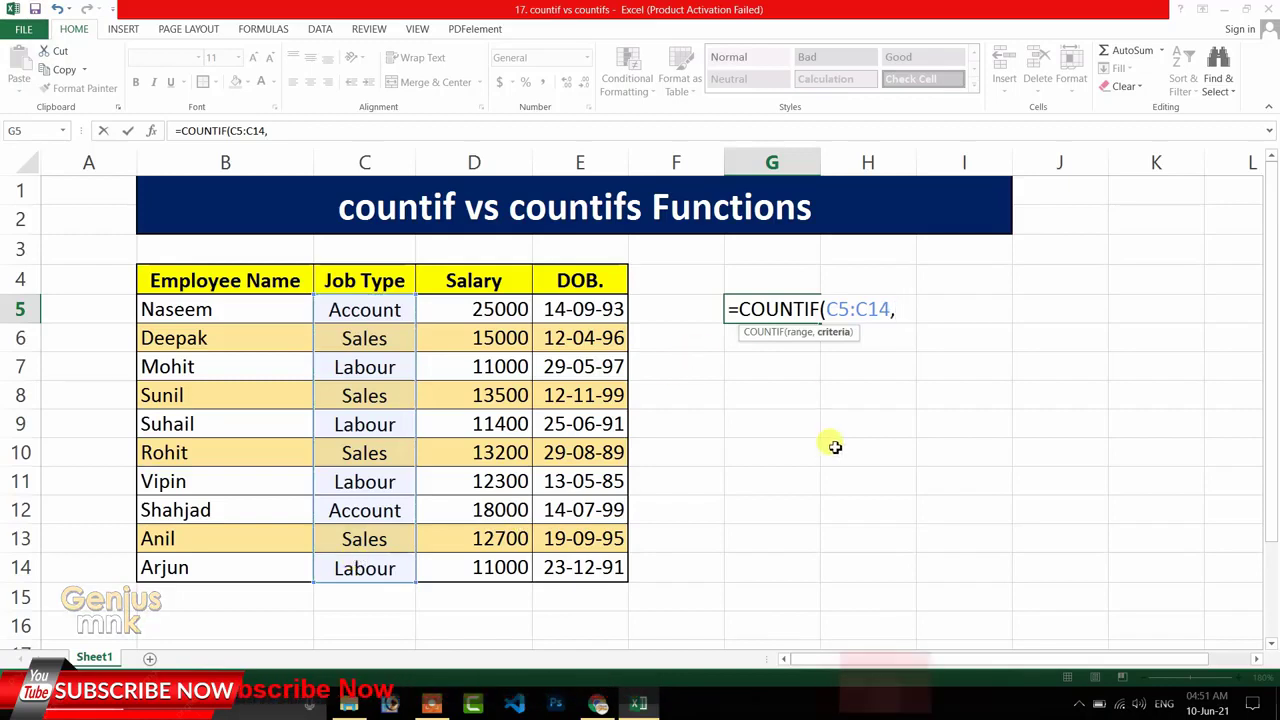
{"action": "type", "text": "\"accou"}
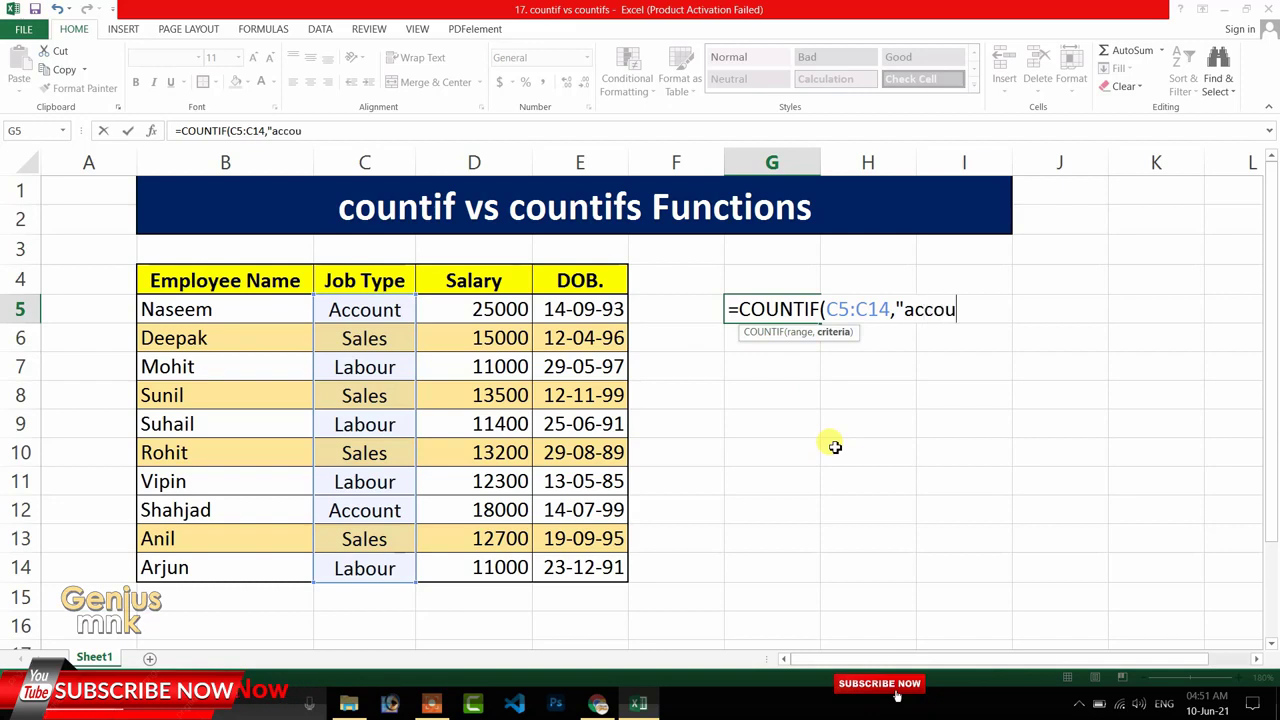
{"action": "type", "text": "nt\")"}
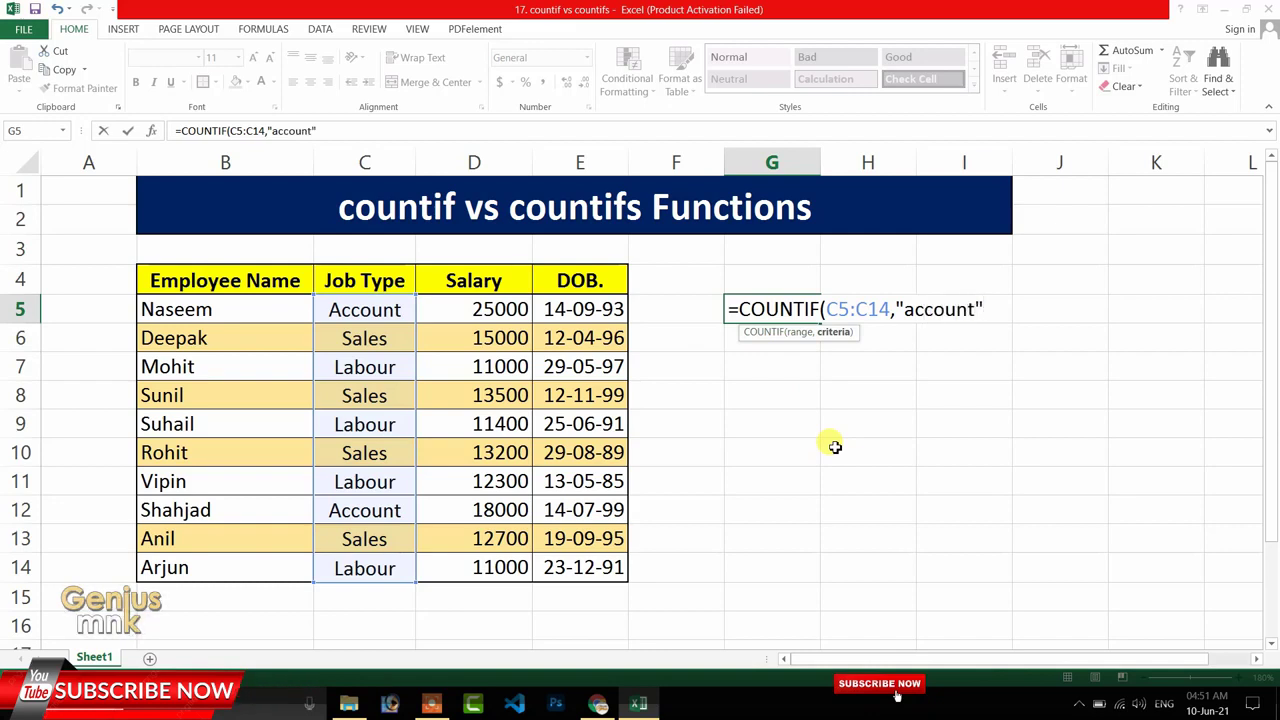
{"action": "key", "text": "Return"}
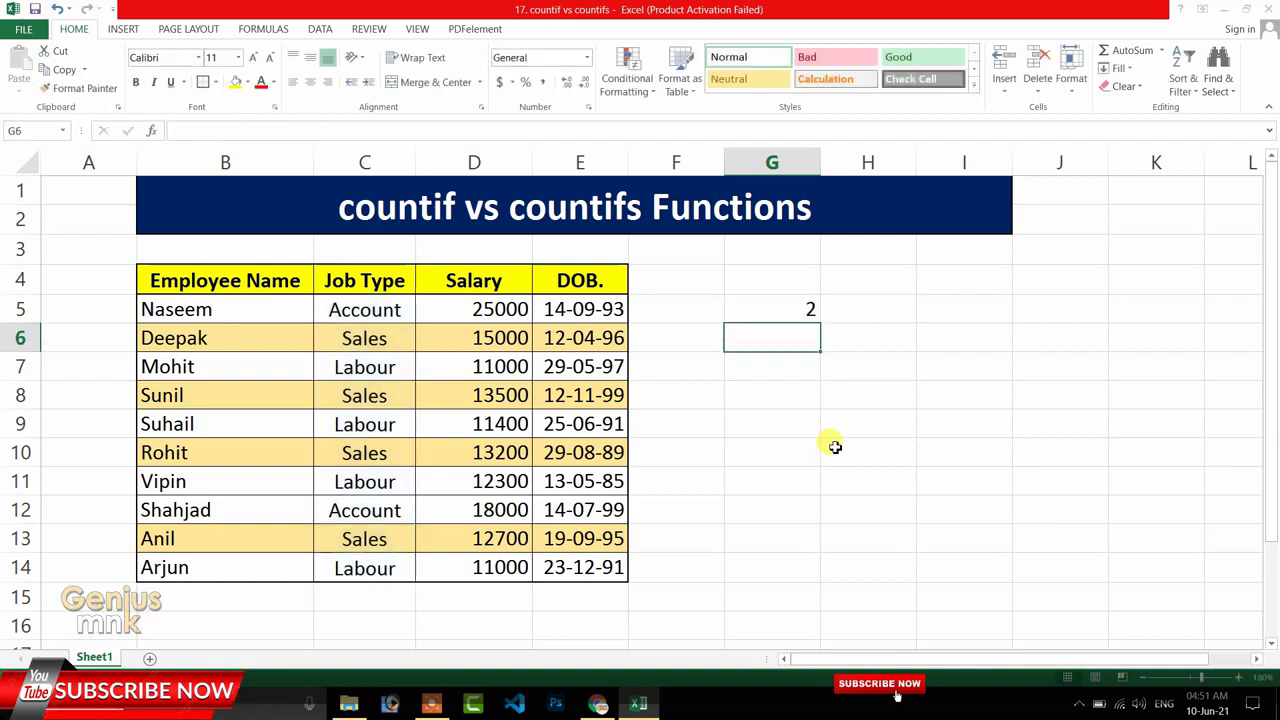
Change the criterion of the COUNTIF formula in G5 to "sales"
{"action": "double_click", "coordinate": [806, 310]}
{"action": "left_click", "coordinate": [975, 310]}
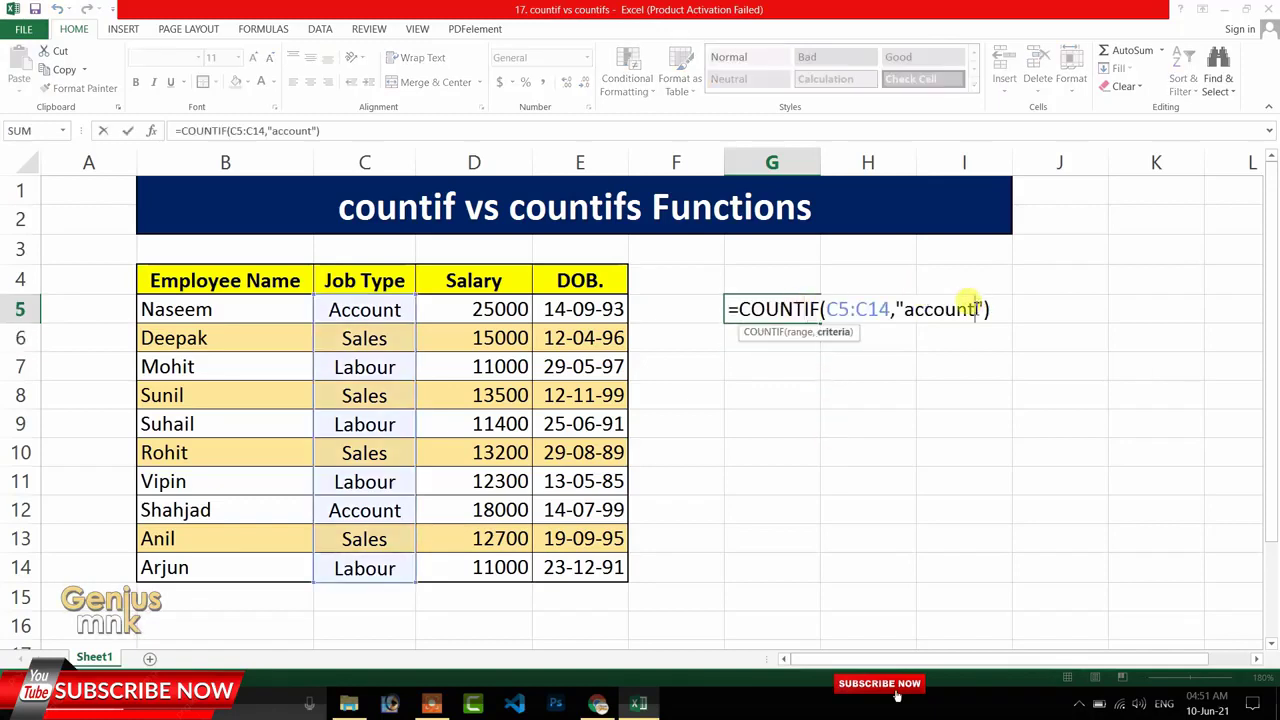
{"action": "key", "text": "BackSpace"}
{"action": "key", "text": "BackSpace"}
{"action": "key", "text": "BackSpace"}
{"action": "key", "text": "BackSpace"}
{"action": "key", "text": "BackSpace"}
{"action": "key", "text": "BackSpace"}
{"action": "key", "text": "BackSpace"}
{"action": "type", "text": "sales"}
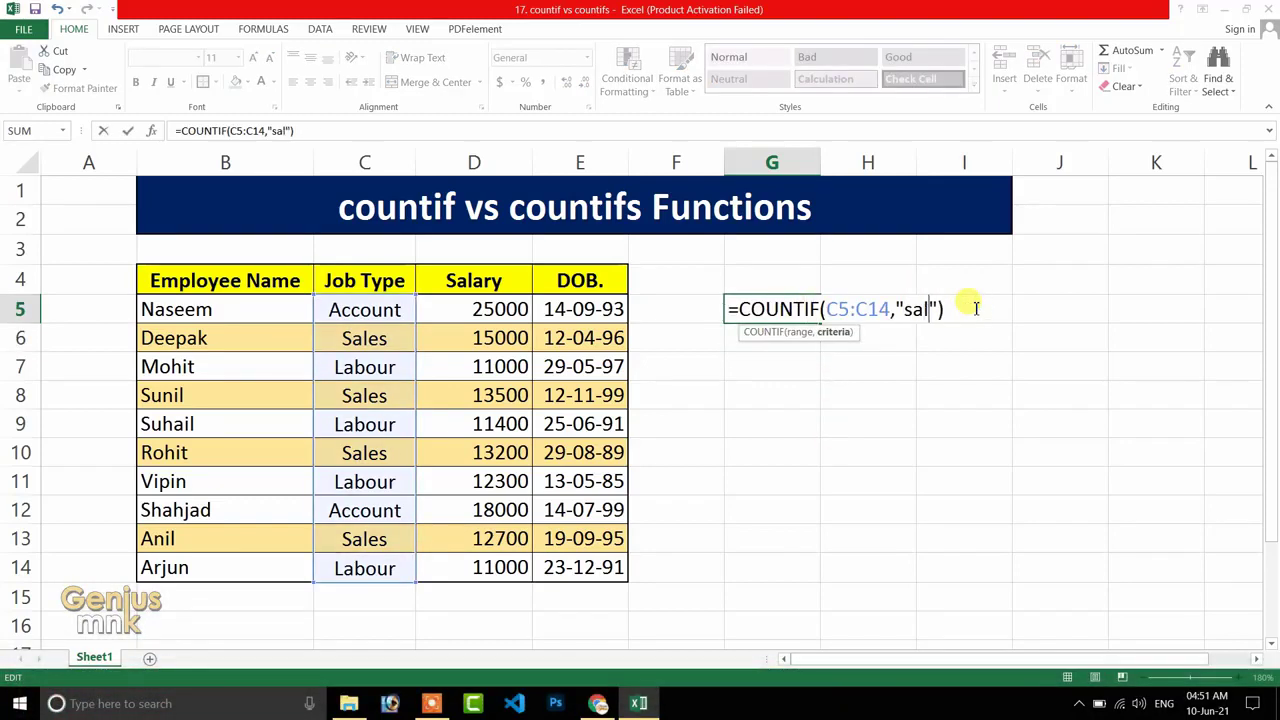
{"action": "key", "text": "Return"}
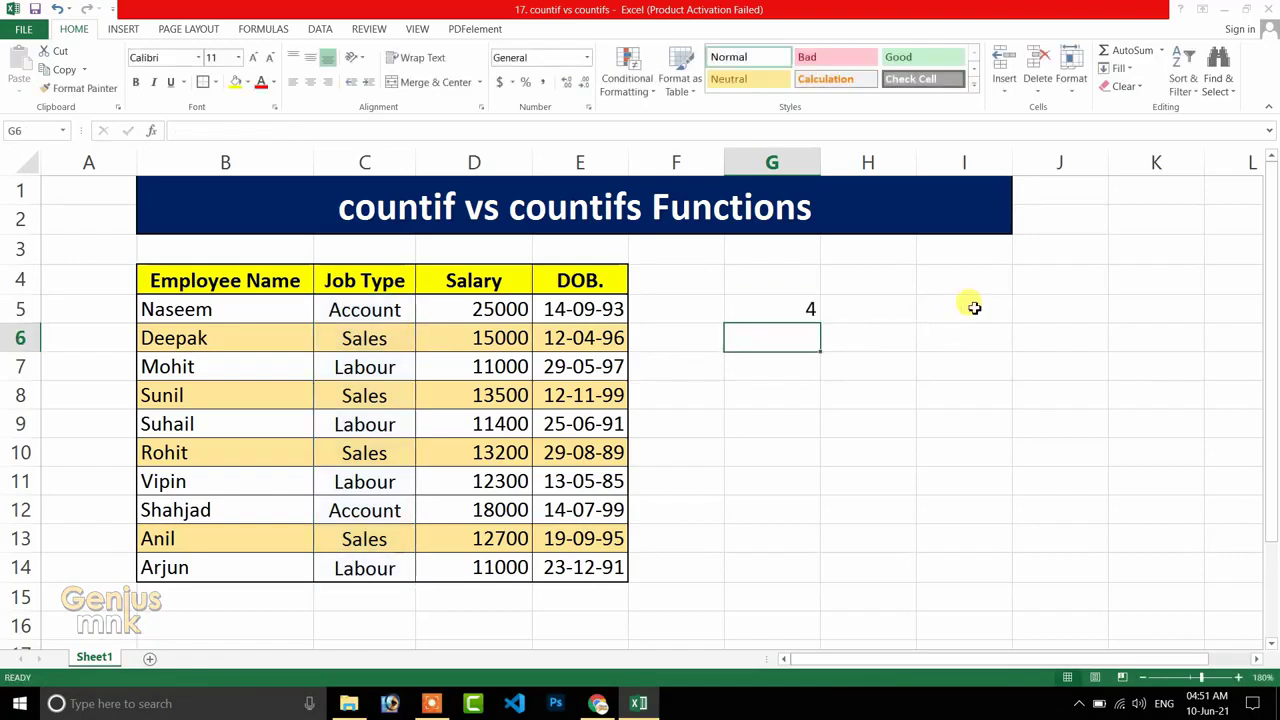
Change the criterion of the COUNTIF formula in G5 to "labour"
{"action": "double_click", "coordinate": [768, 311]}
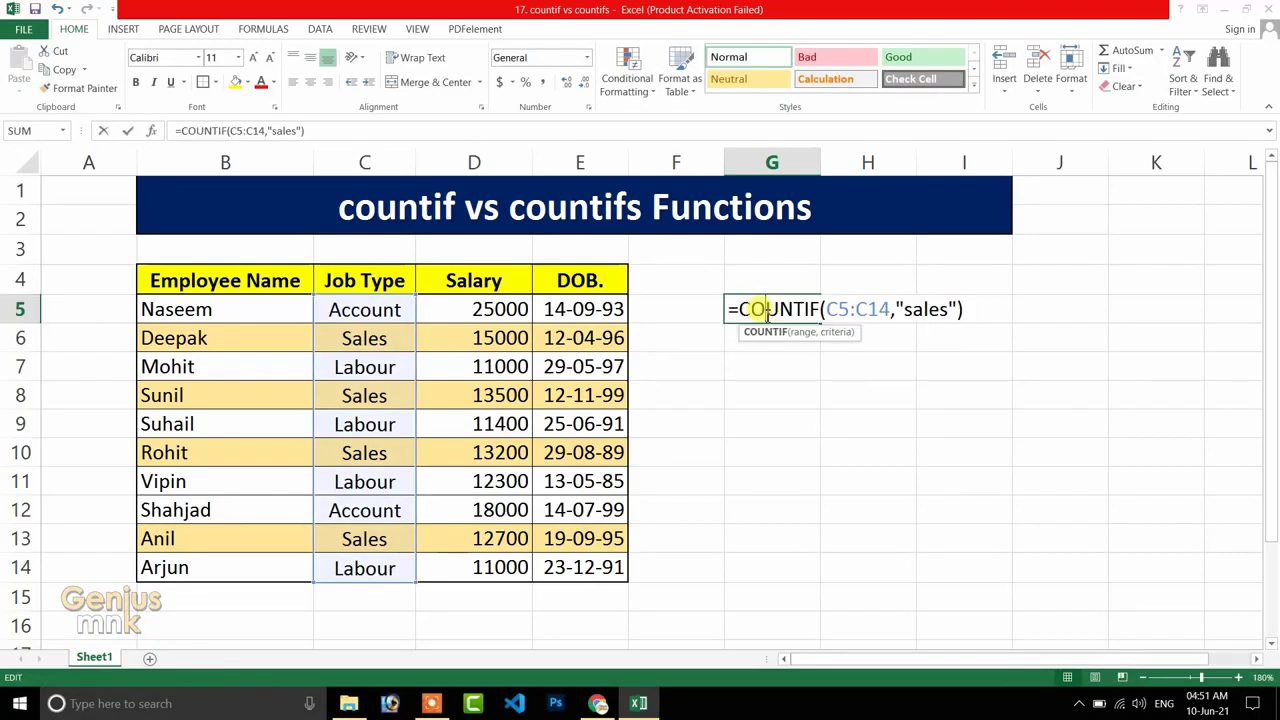
{"action": "left_click", "coordinate": [949, 309]}
{"action": "key", "text": "BackSpace"}
{"action": "key", "text": "BackSpace"}
{"action": "key", "text": "BackSpace"}
{"action": "key", "text": "BackSpace"}
{"action": "key", "text": "BackSpace"}
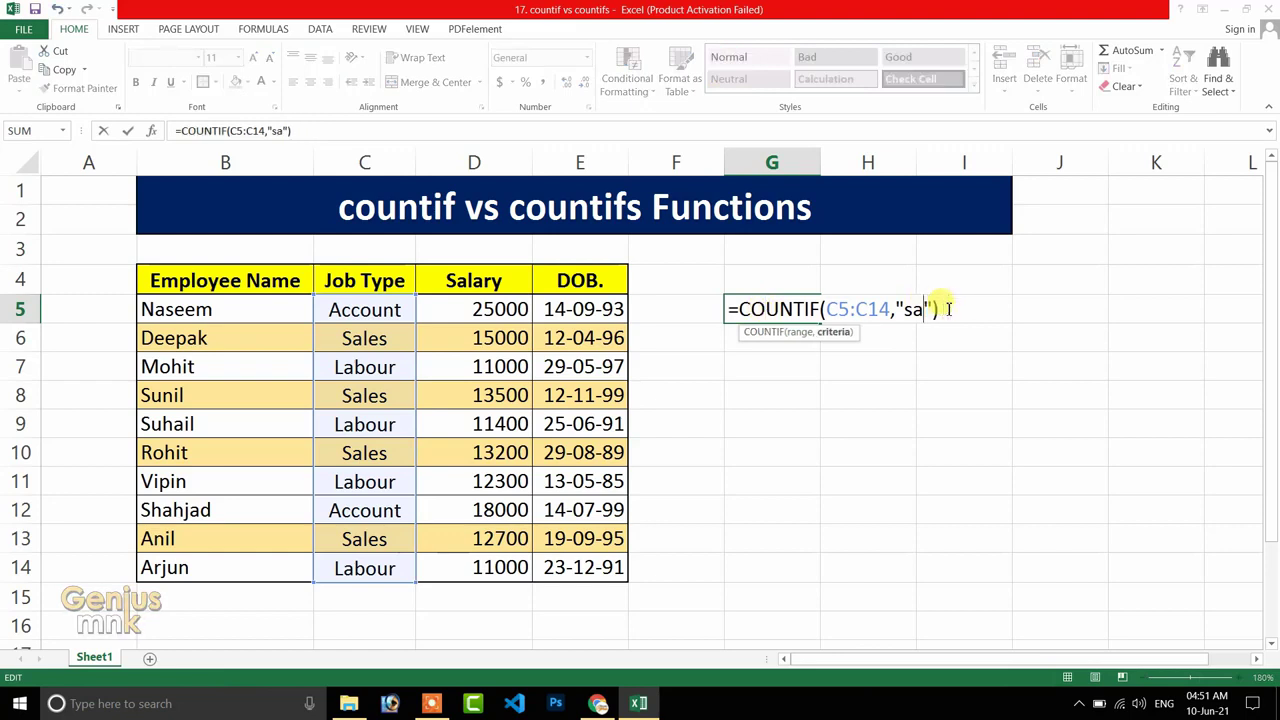
{"action": "type", "text": "labour"}
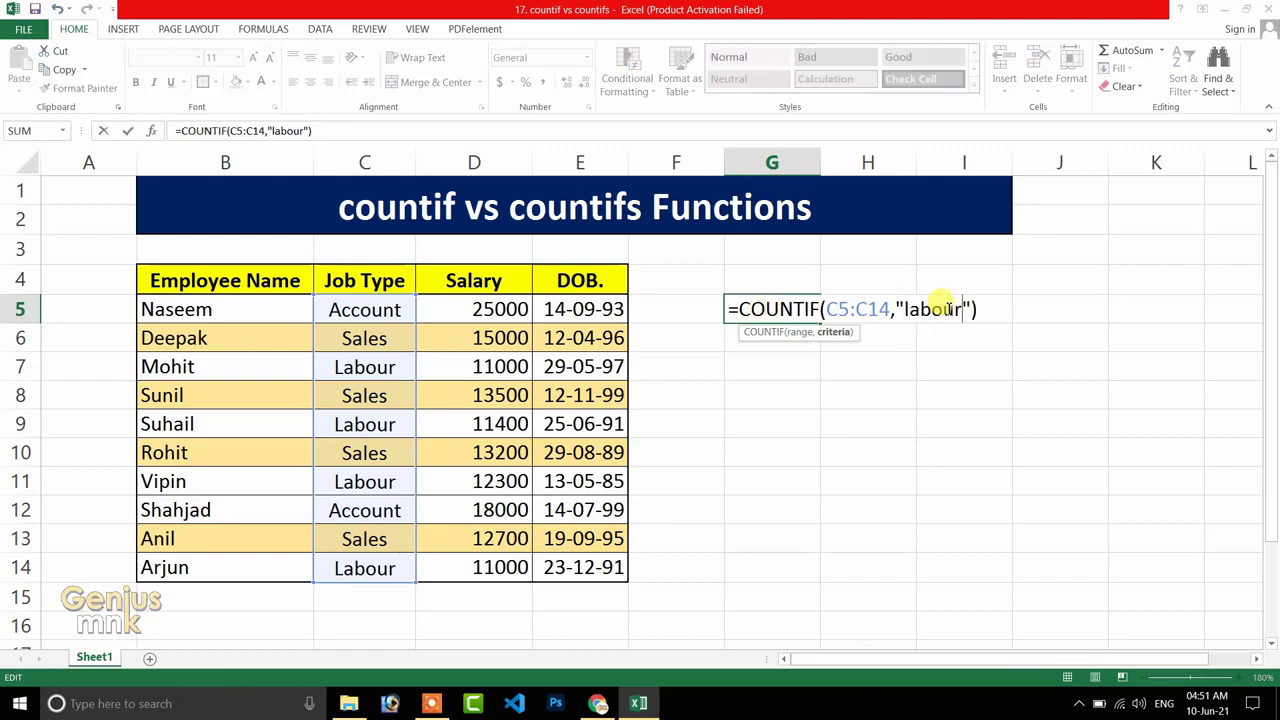
{"action": "key", "text": "Return"}
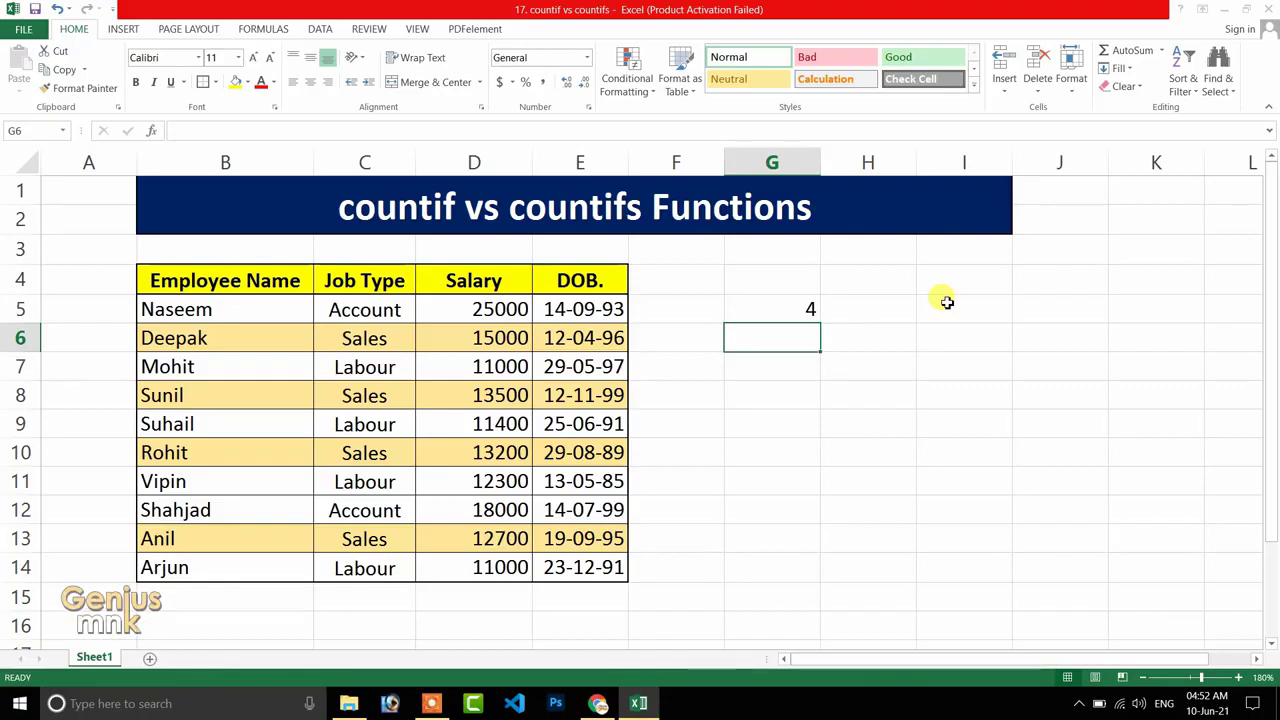
Clear G5 and begin a COUNTIFS formula there with the Job Type range C5:C14 and the criterion "sales"
{"action": "left_click", "coordinate": [768, 310]}
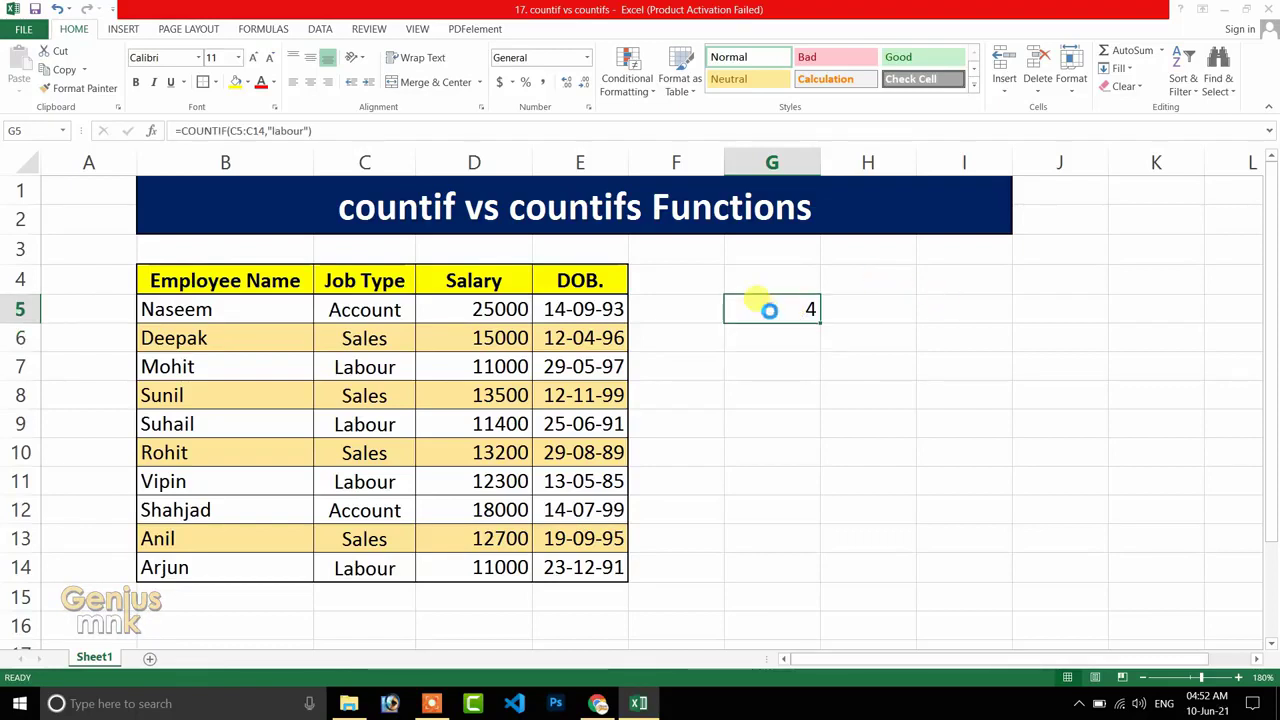
{"action": "key", "text": "Delete"}
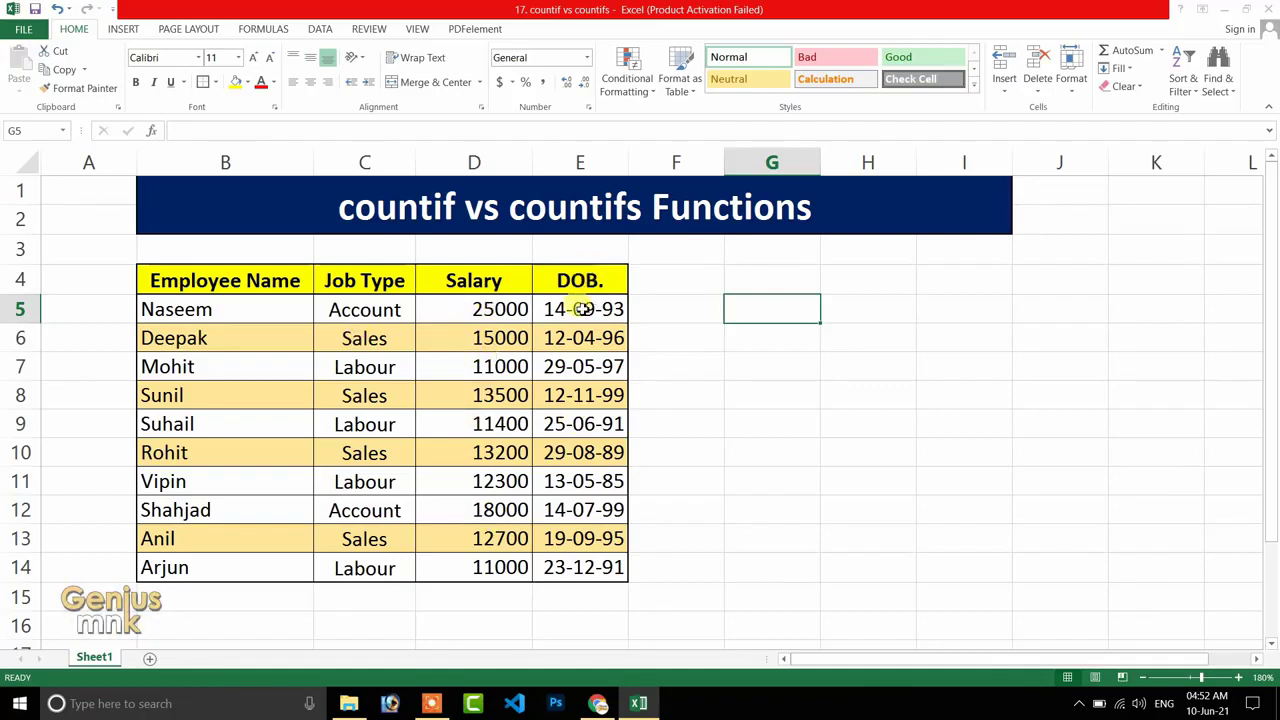
{"action": "type", "text": "=counts"}
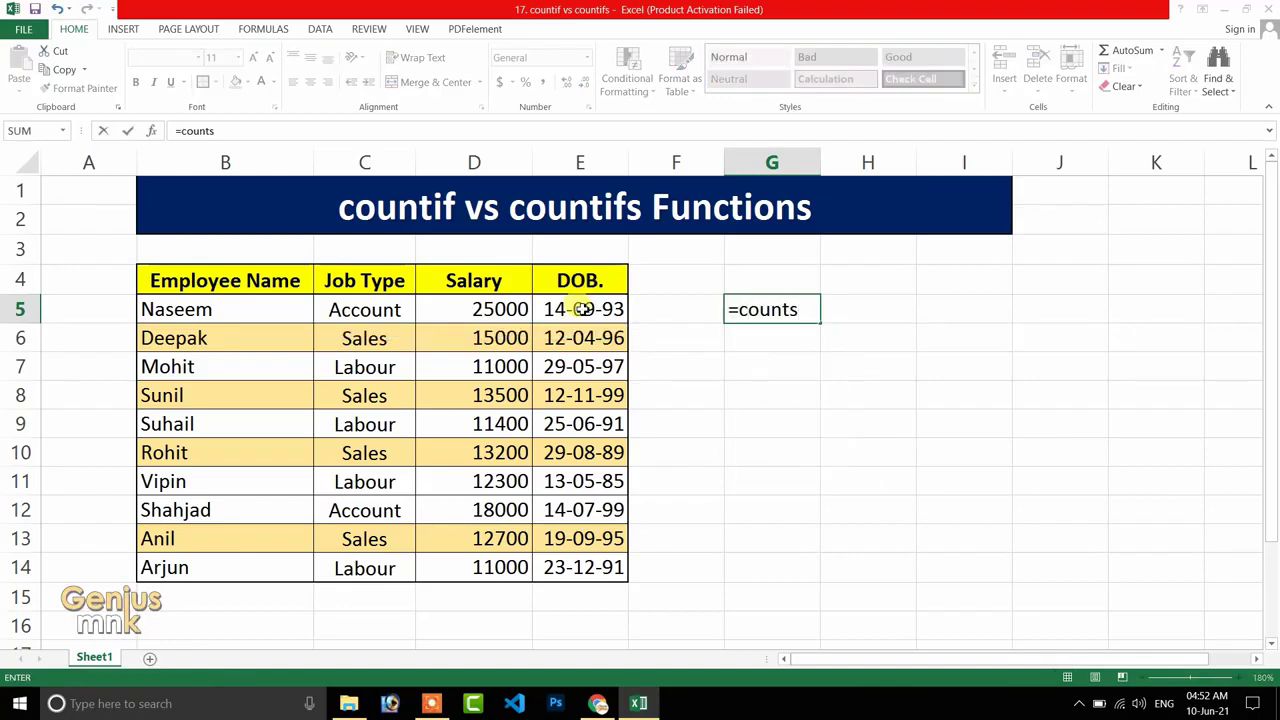
{"action": "key", "text": "BackSpace"}
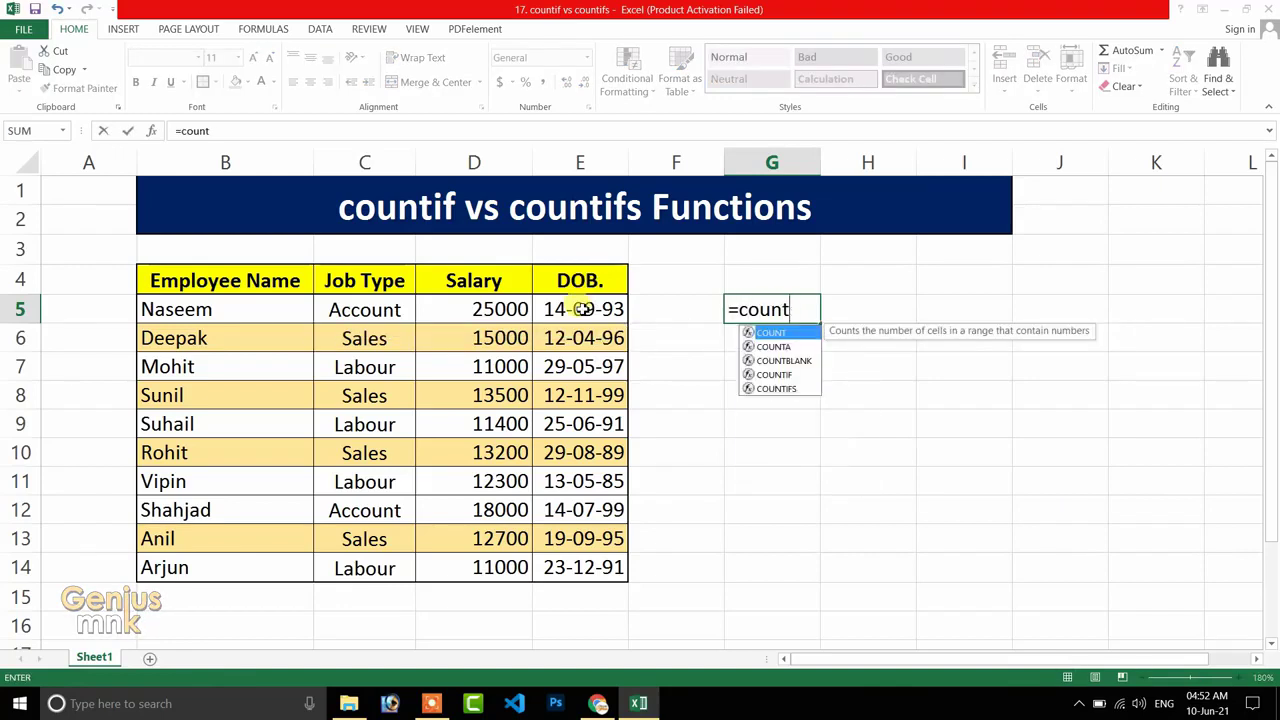
{"action": "type", "text": "ifs"}
{"action": "key", "text": "Tab"}
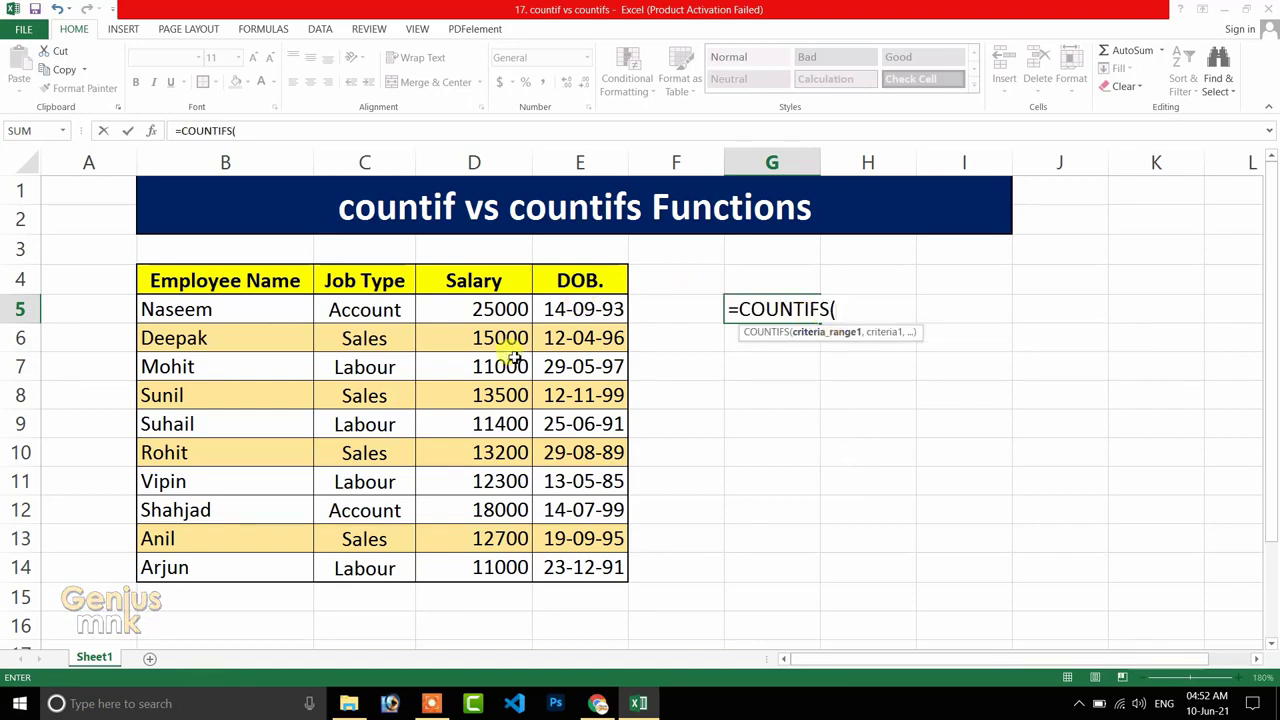
{"action": "left_click", "coordinate": [370, 307]}
{"action": "left_click_drag", "start_coordinate": [370, 307], "coordinate": [368, 570]}
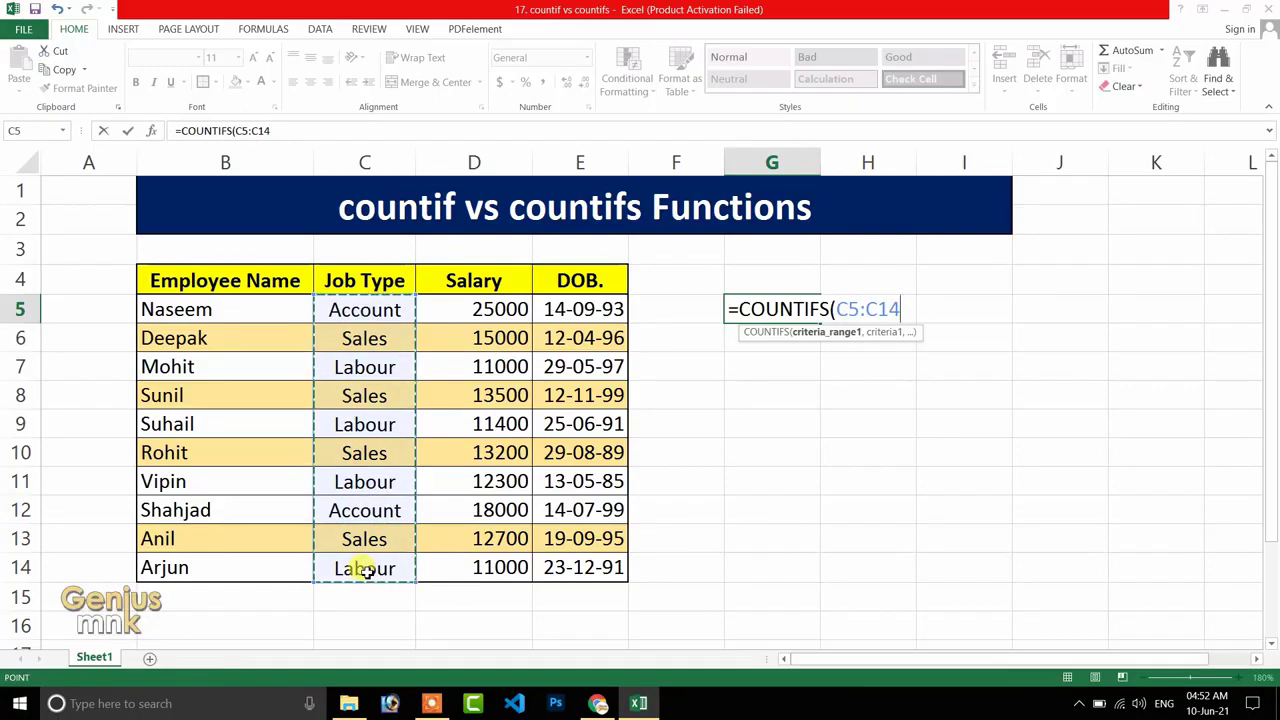
{"action": "type", "text": ","}
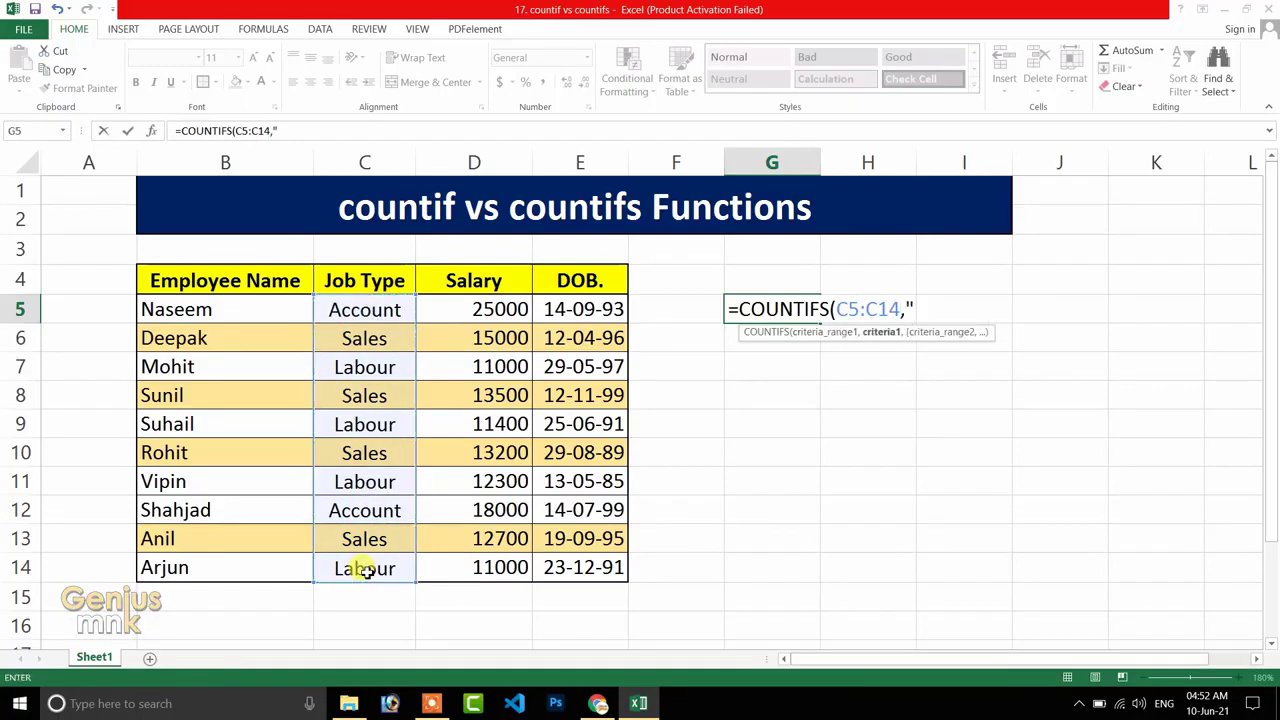
{"action": "type", "text": "\"sales\""}
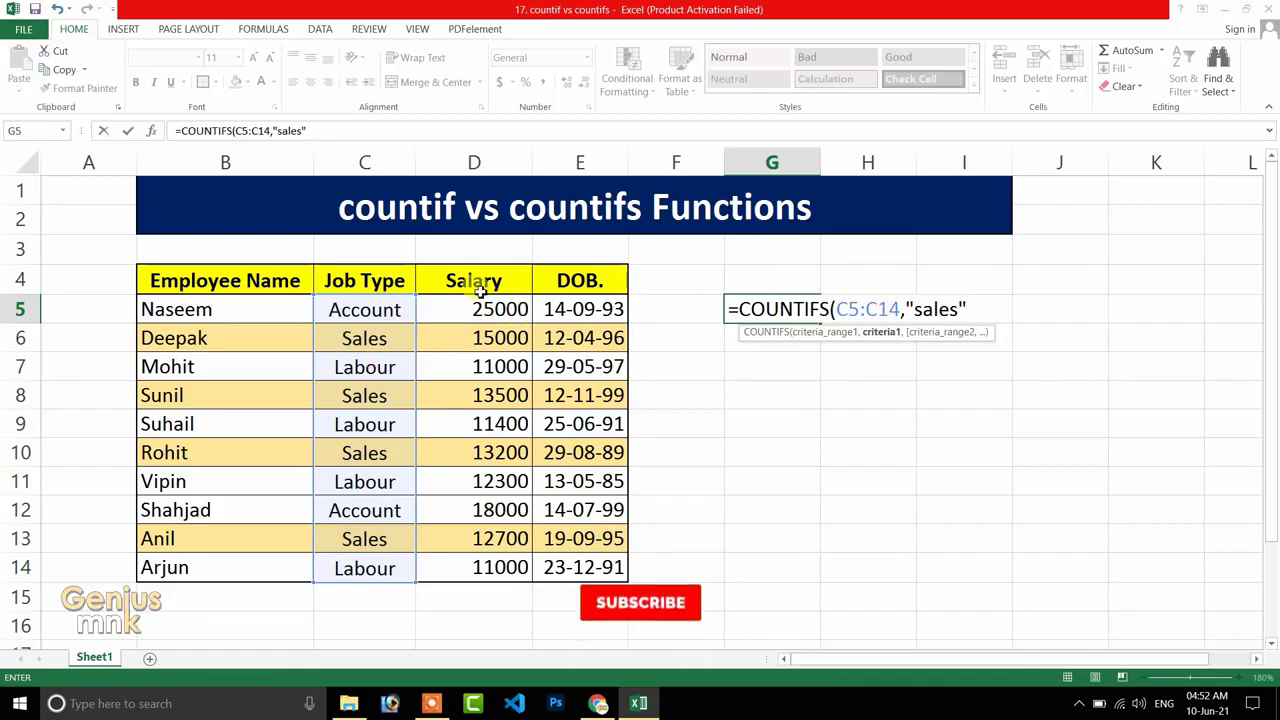
Add the Salary range D5:D14 with the criterion ">12800" to the COUNTIFS formula and enter it in G5
{"action": "key", "text": "alt"}
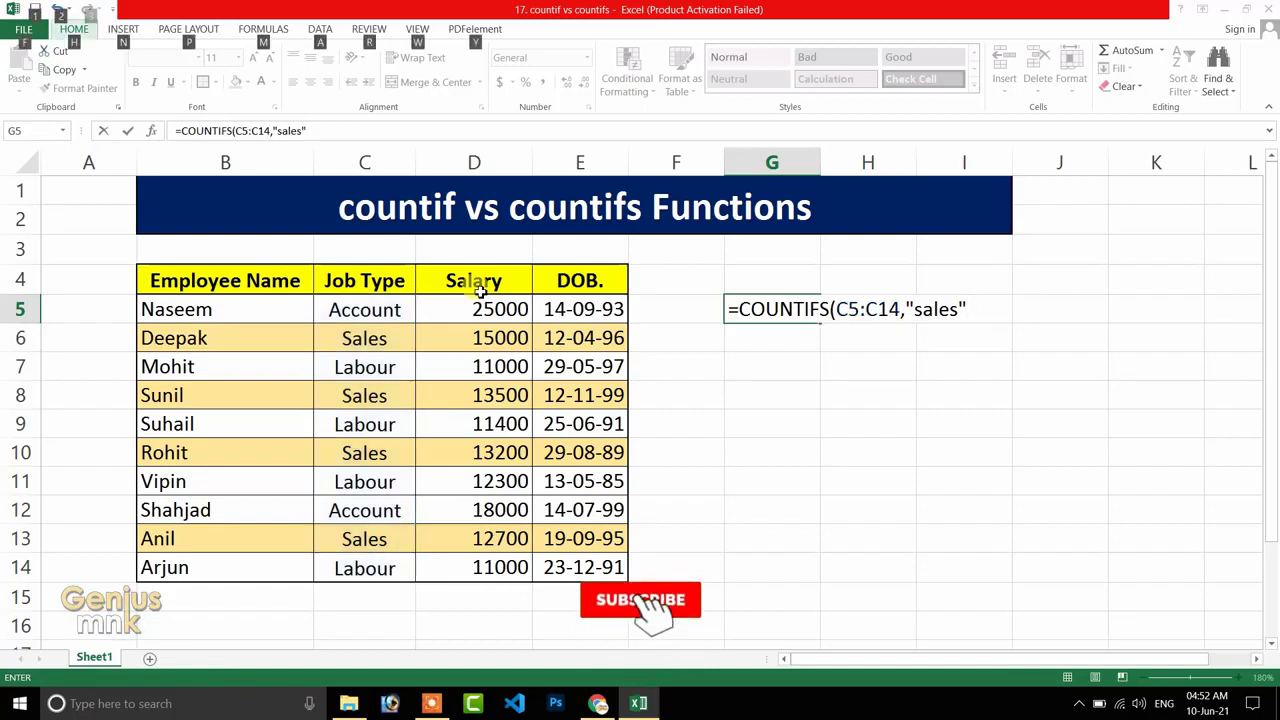
{"action": "left_click", "coordinate": [886, 300]}
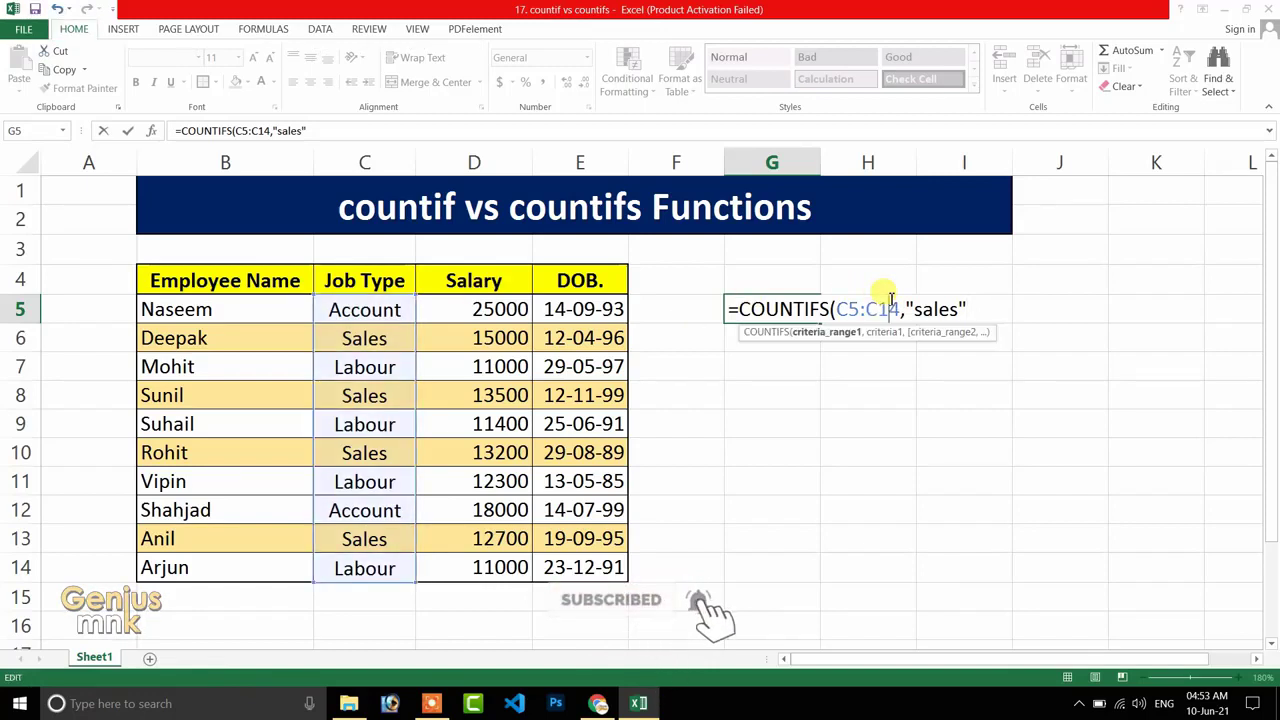
{"action": "left_click", "coordinate": [968, 307]}
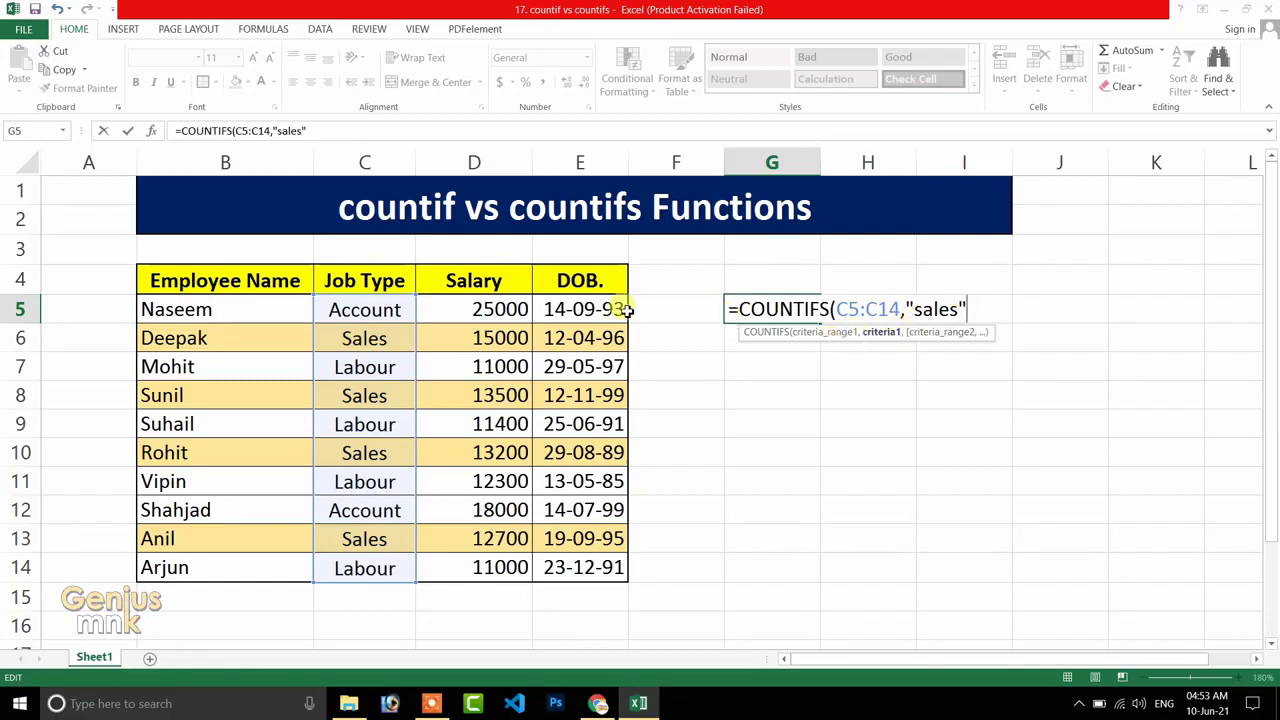
{"action": "type", "text": ","}
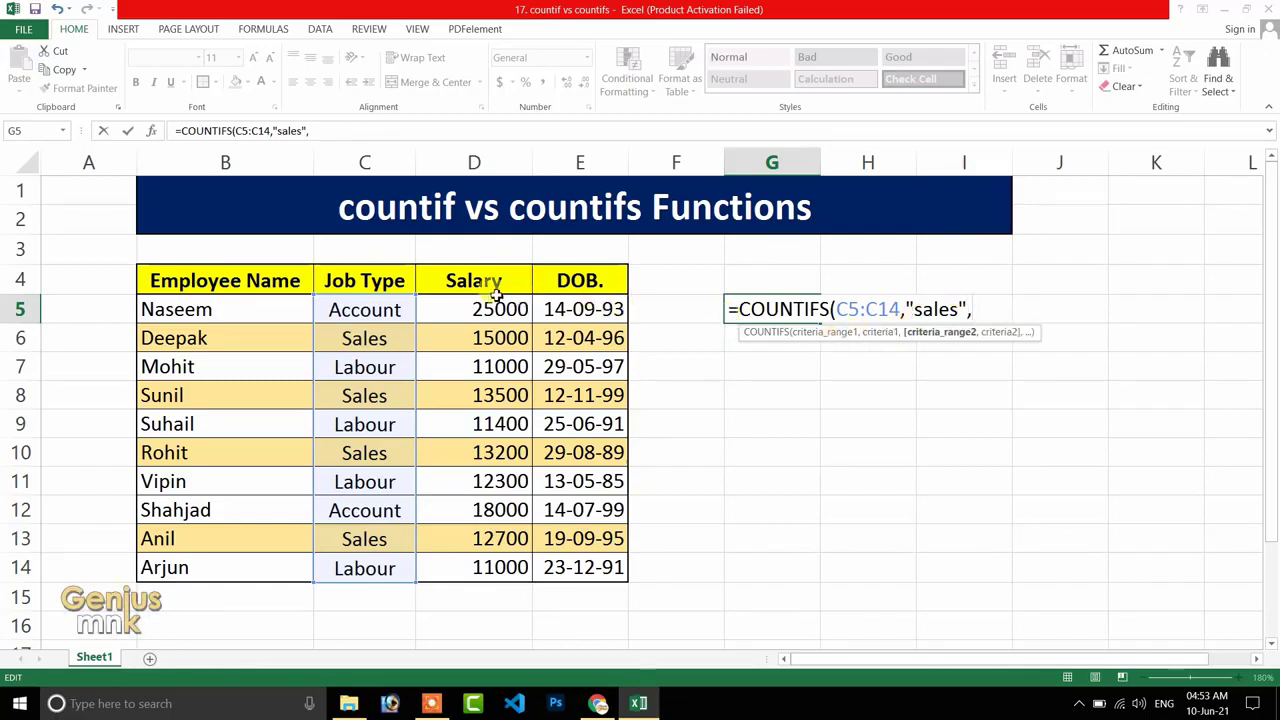
{"action": "left_click_drag", "start_coordinate": [483, 308], "coordinate": [490, 567]}
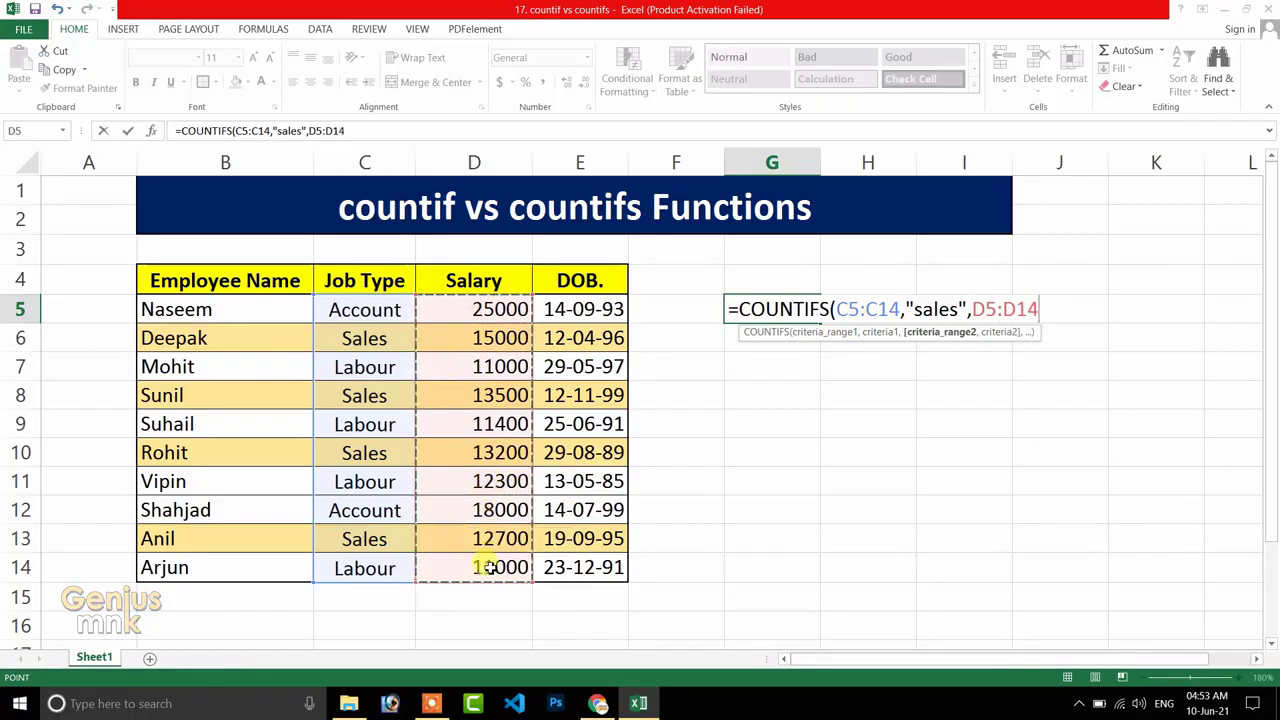
{"action": "type", "text": ","}
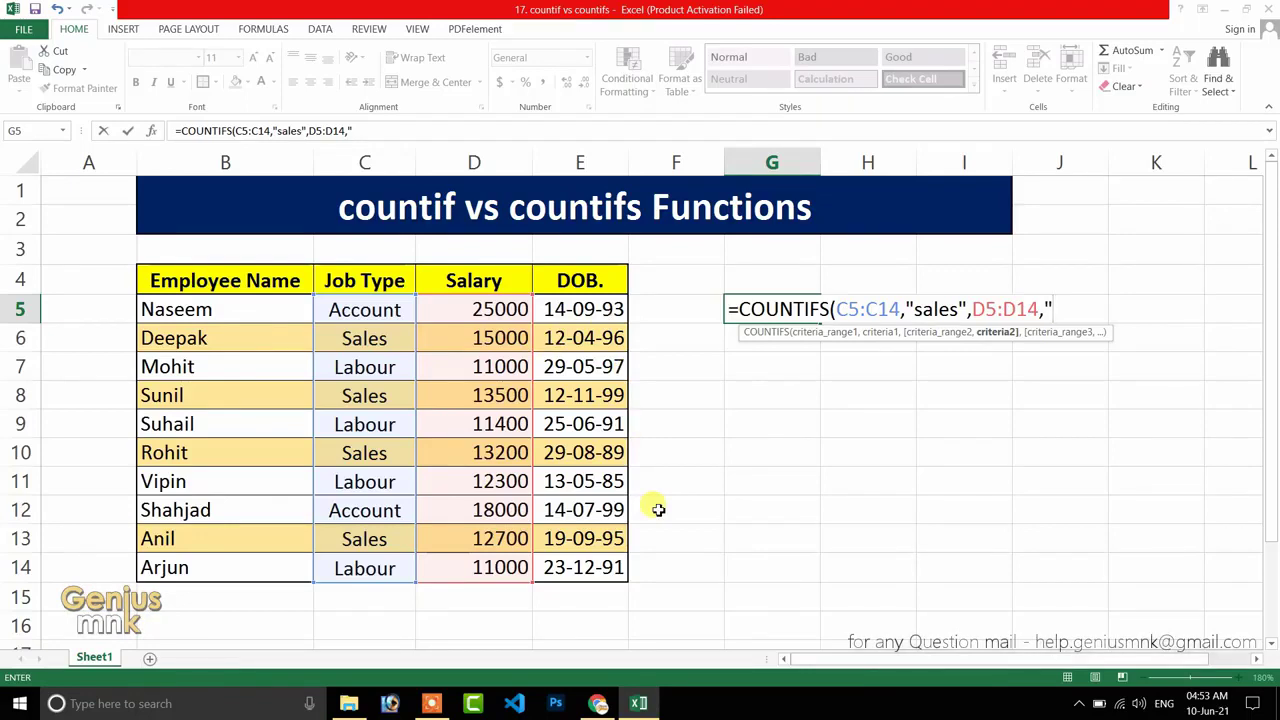
{"action": "type", "text": "2800"}
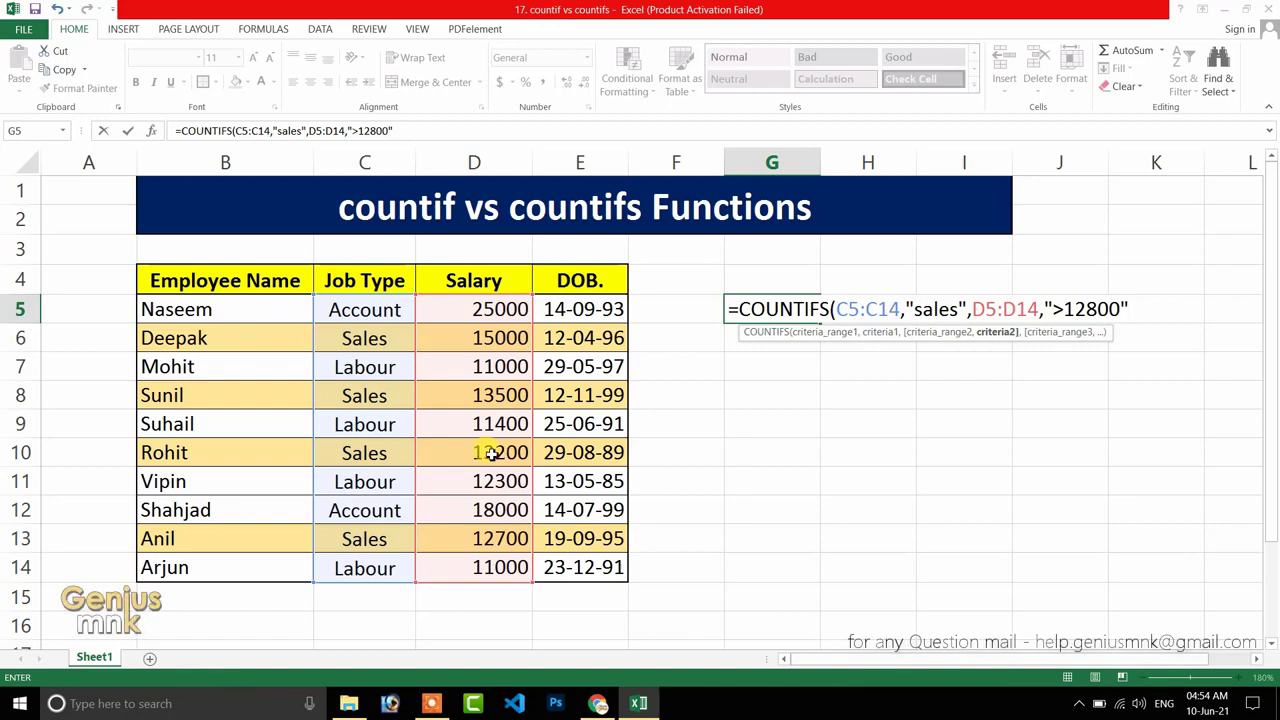
{"action": "type", "text": ","}
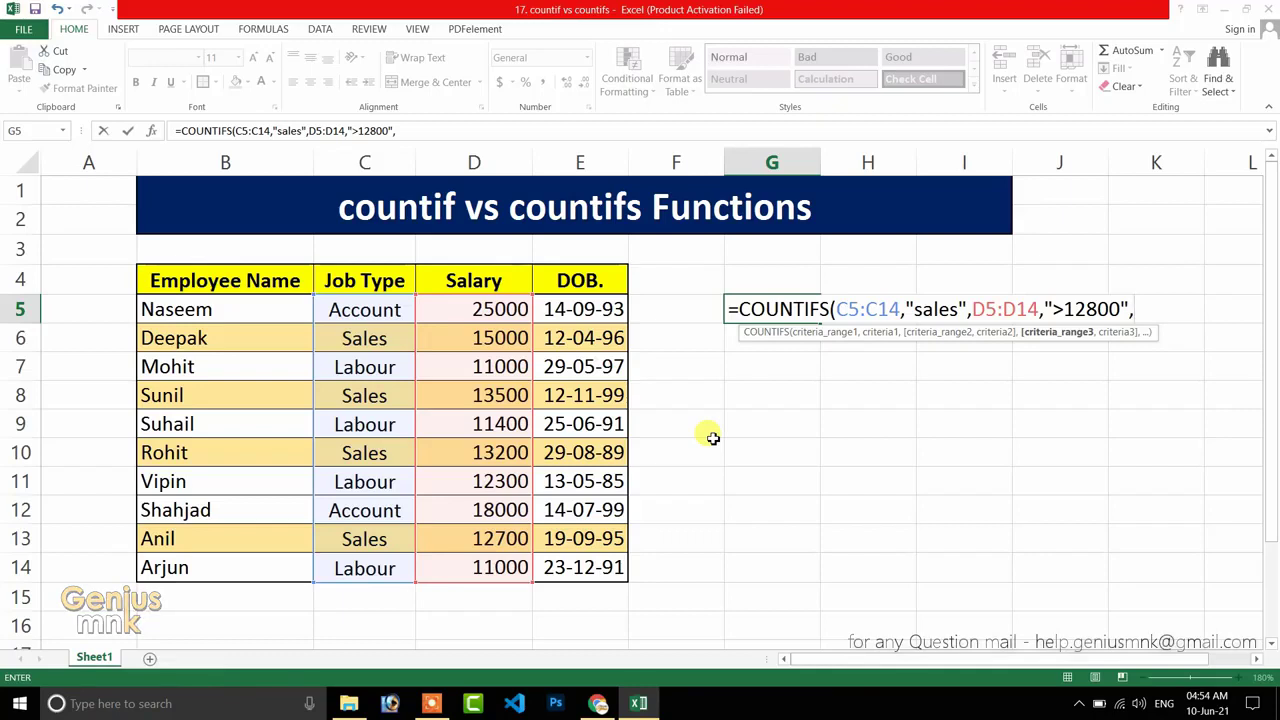
{"action": "key", "text": "BackSpace"}
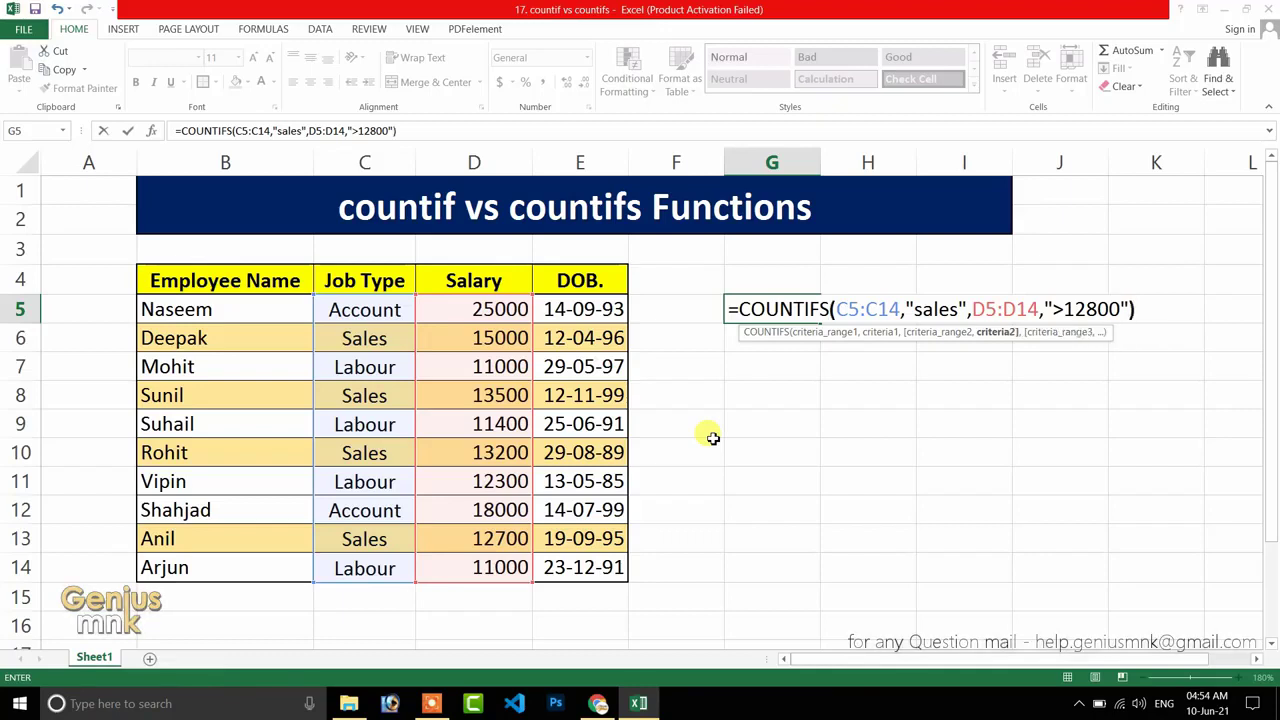
{"action": "key", "text": "Return"}
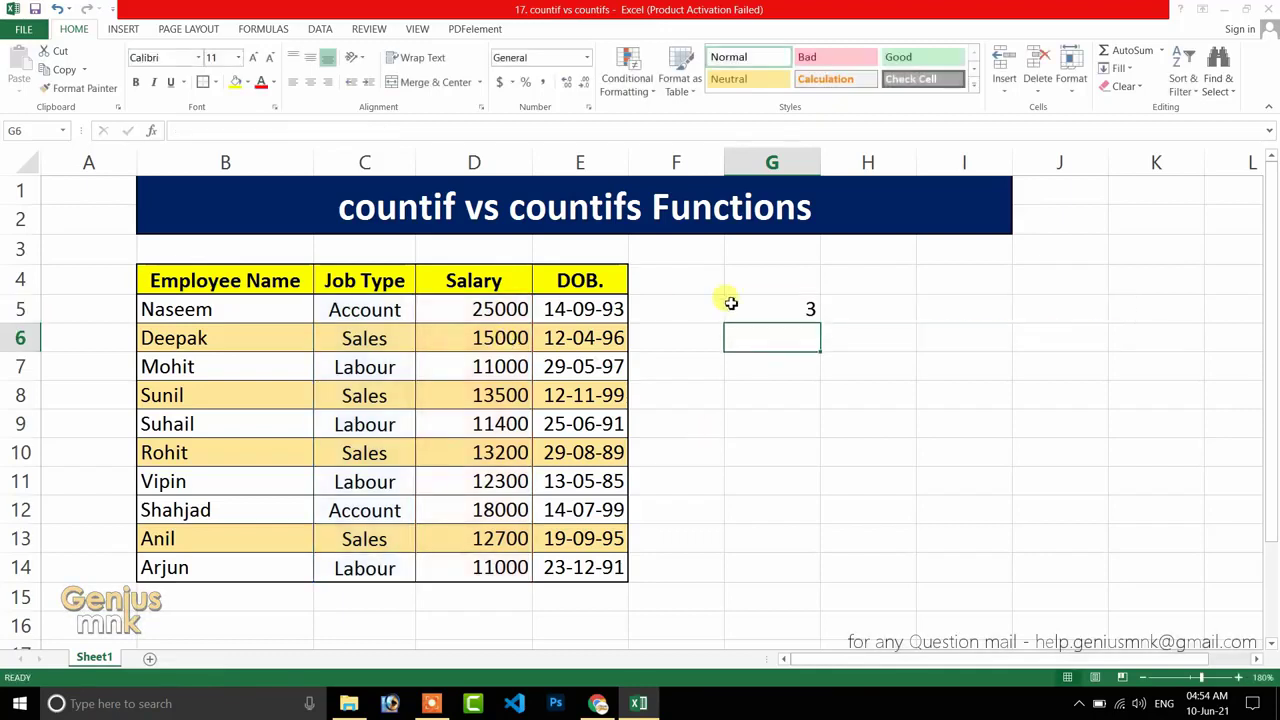
Reopen the COUNTIFS formula in G5 and add the DOB. range E5:E14 as its third criteria range
{"action": "left_click", "coordinate": [782, 307]}
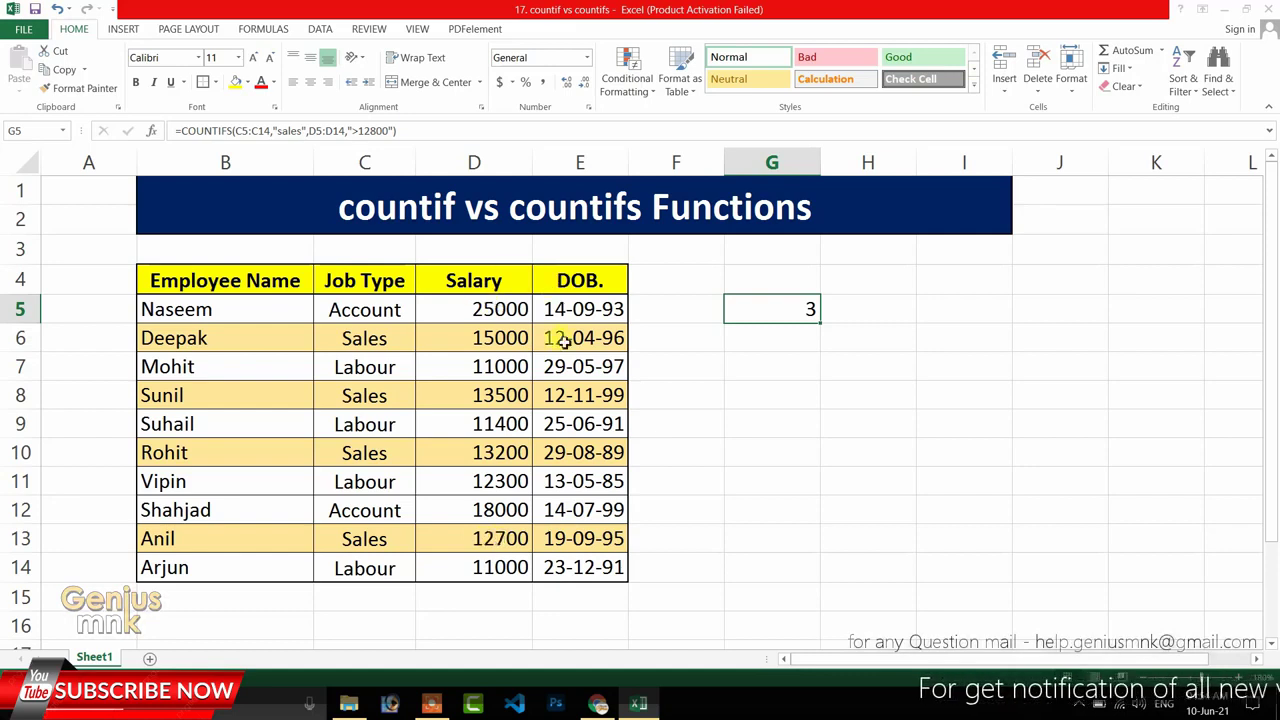
{"action": "double_click", "coordinate": [792, 305]}
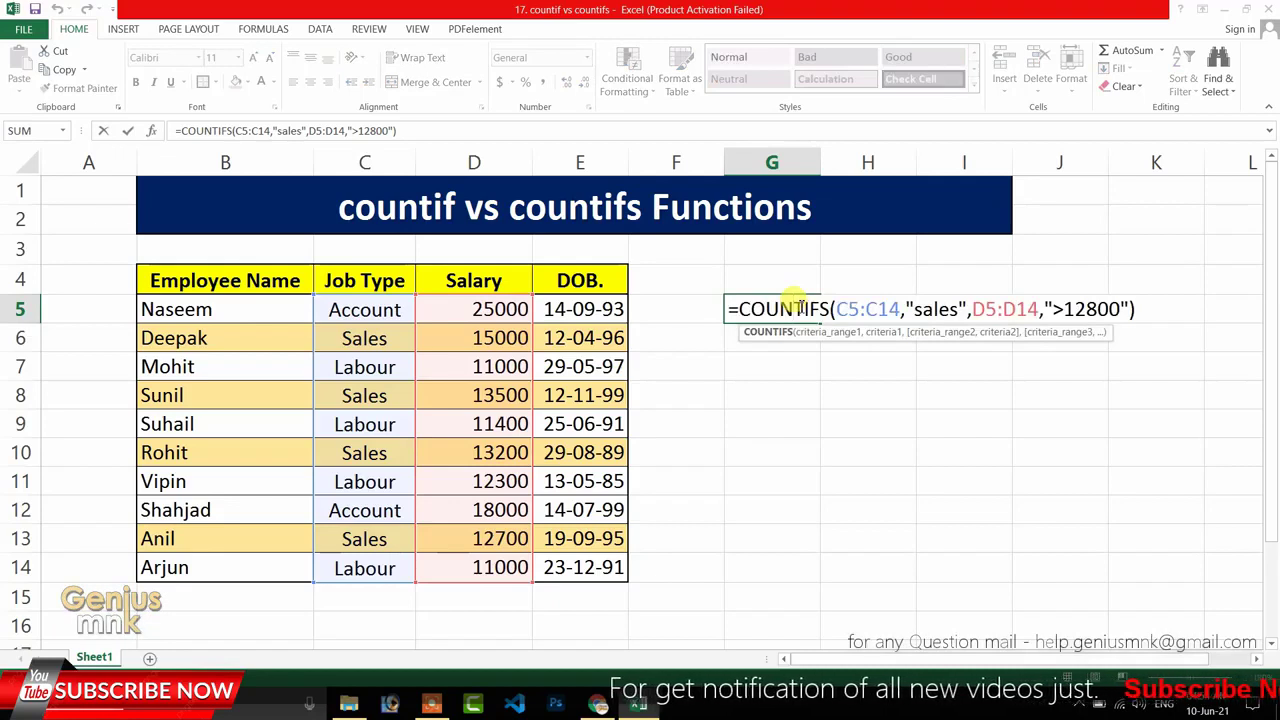
{"action": "left_click", "coordinate": [1123, 307]}
{"action": "type", "text": ","}
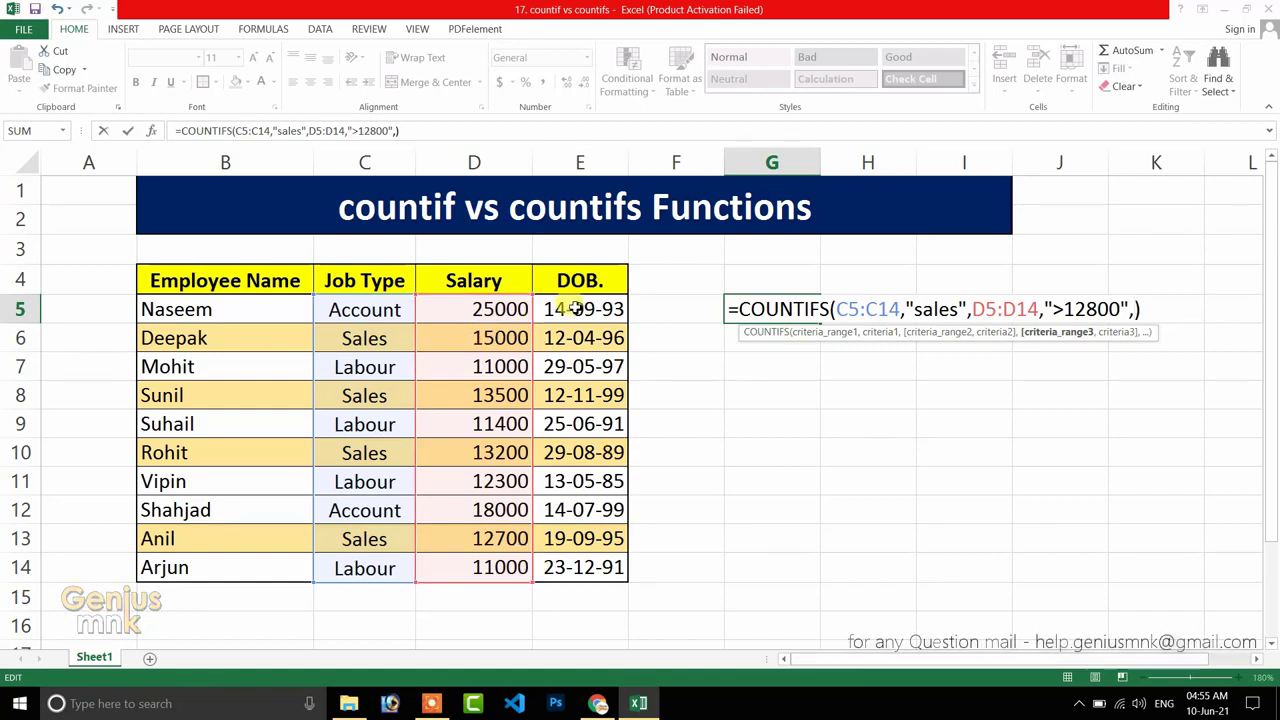
{"action": "left_click_drag", "start_coordinate": [578, 309], "coordinate": [580, 552]}
{"action": "type", "text": ","}
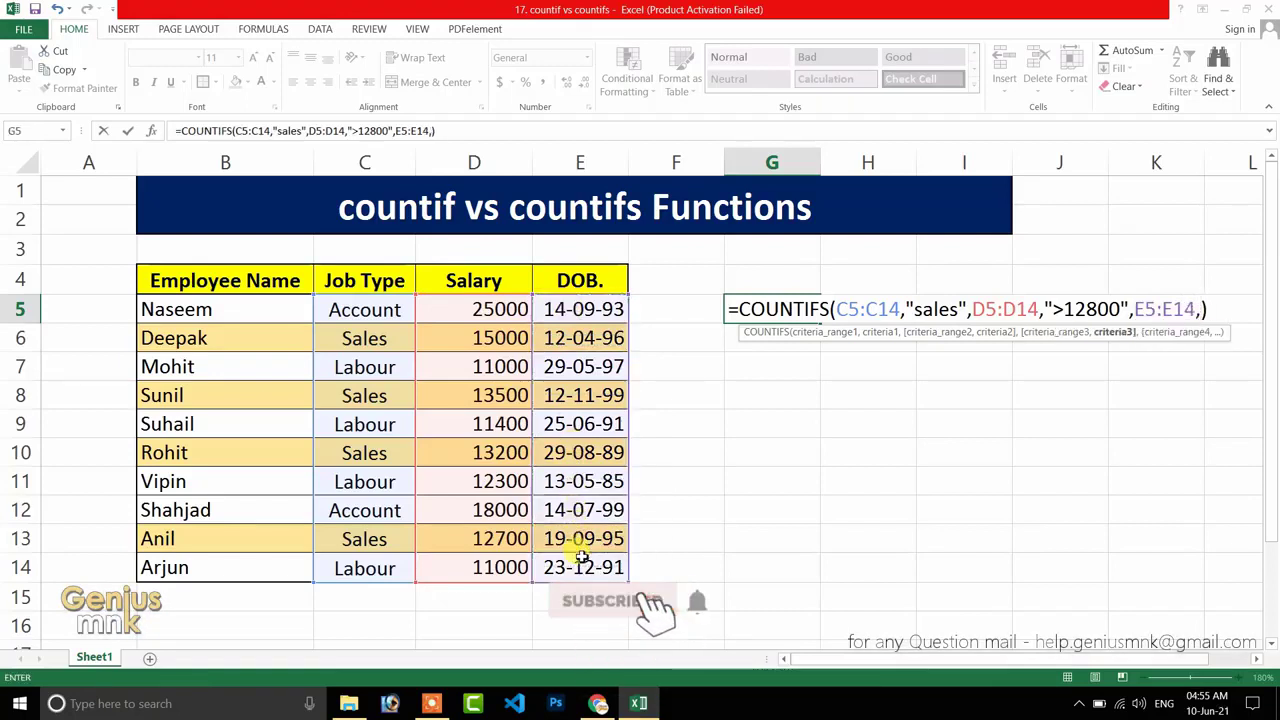
Set the third criterion of the COUNTIFS formula to ">12-12-1995" and enter the formula
{"action": "type", "text": "\""}
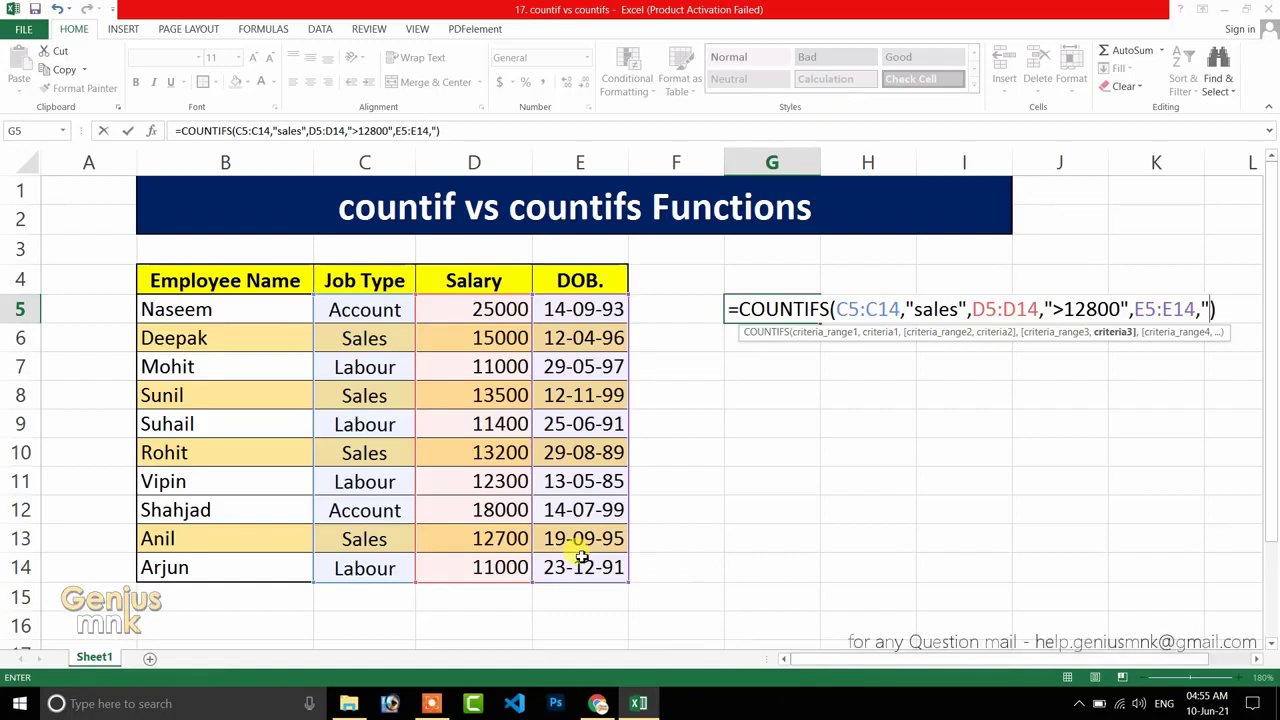
{"action": "type", "text": ">12"}
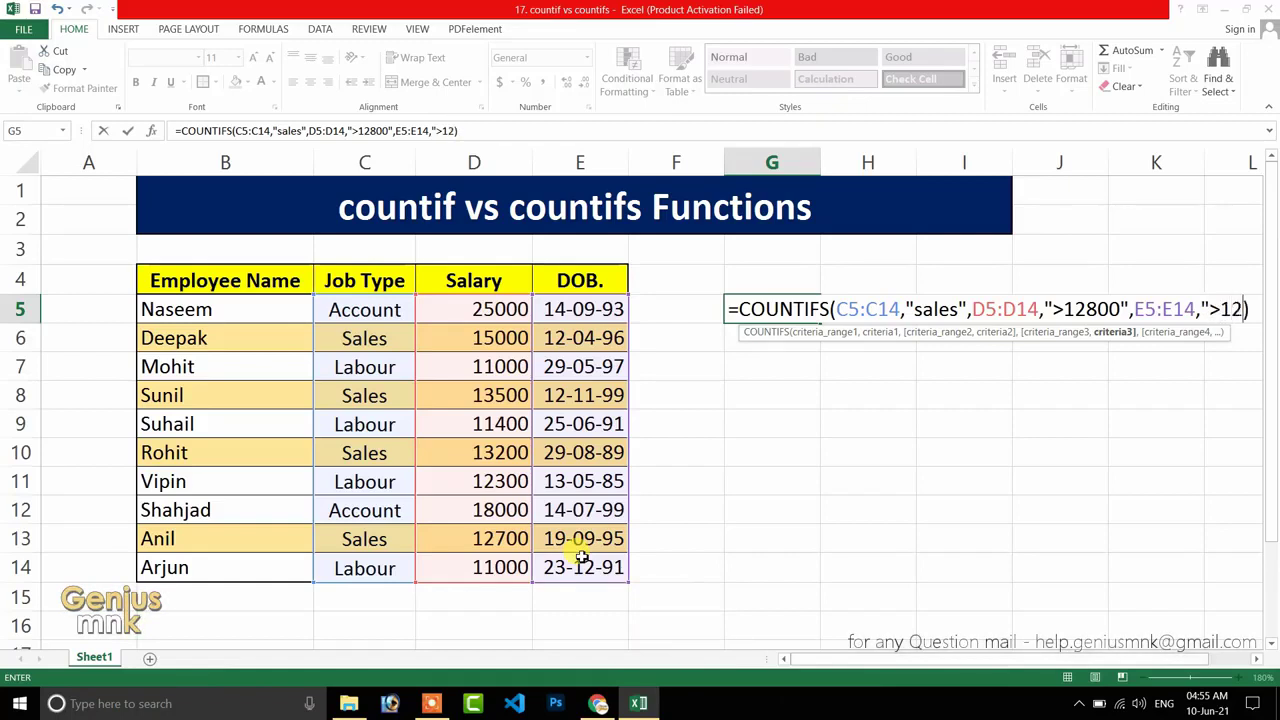
{"action": "type", "text": "-0="}
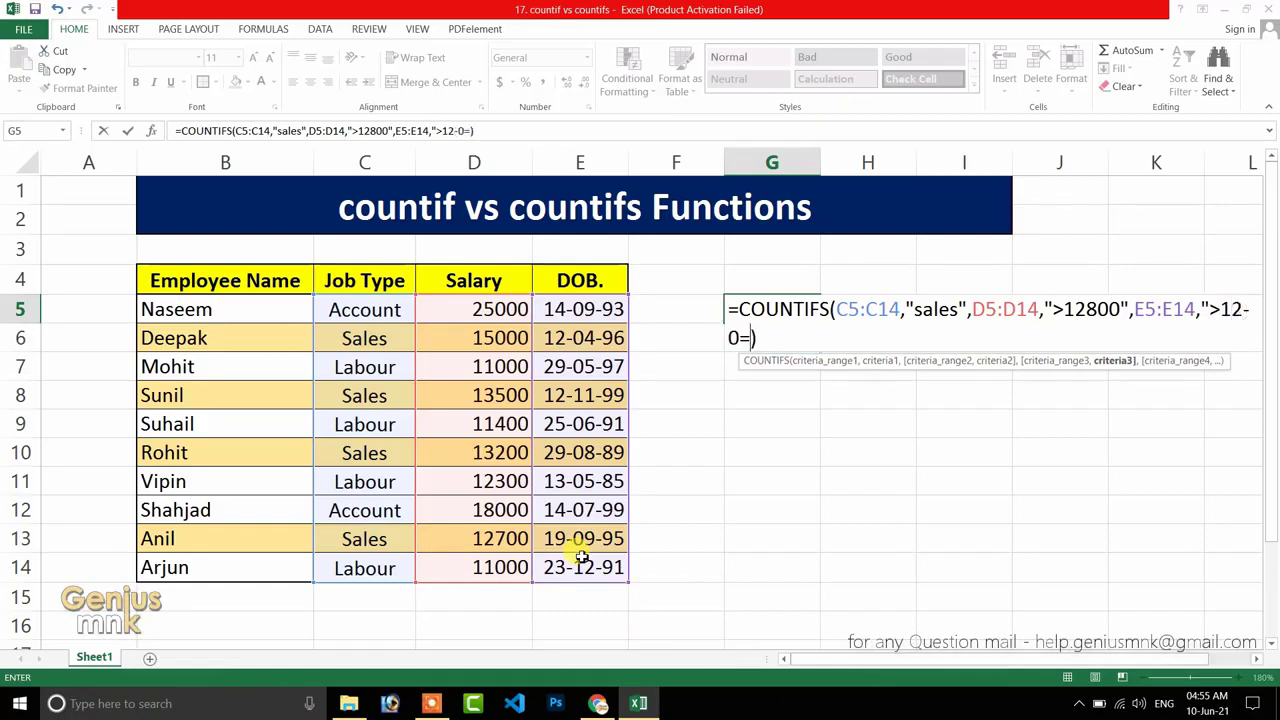
{"action": "key", "text": "BackSpace"}
{"action": "key", "text": "BackSpace"}
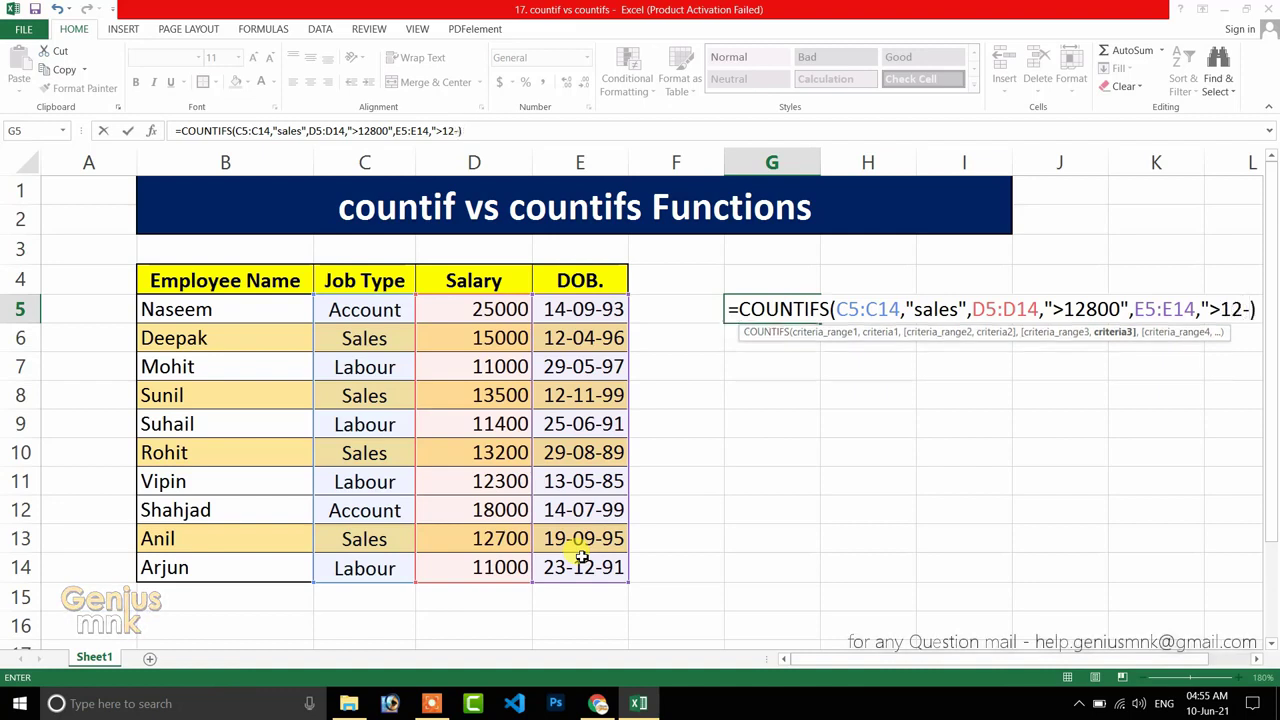
{"action": "type", "text": "12-199"}
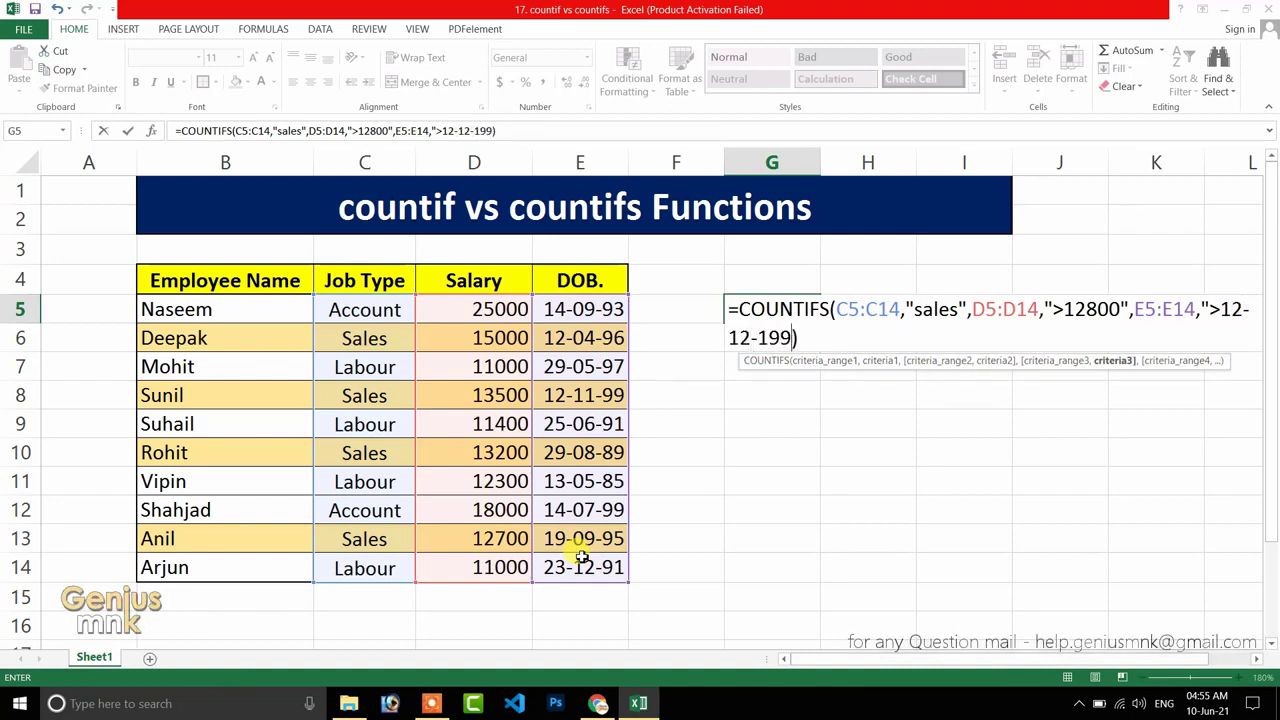
{"action": "type", "text": "5\""}
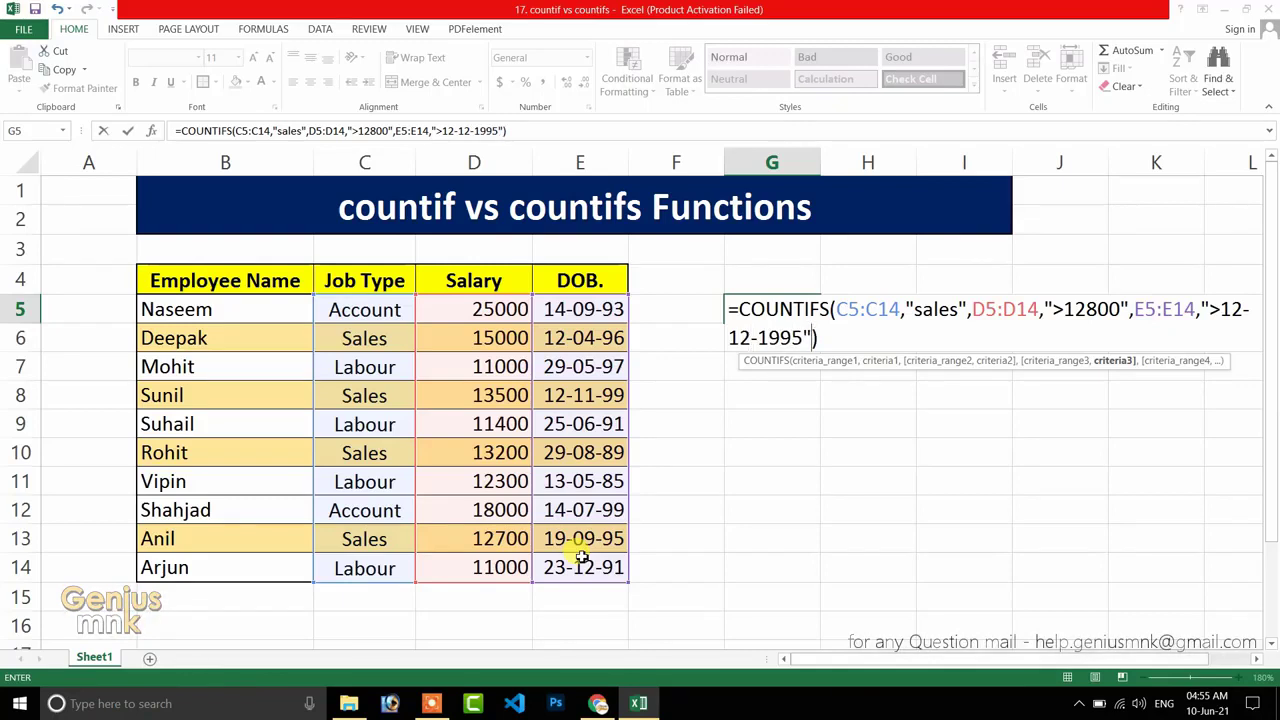
{"action": "key", "text": "Return"}
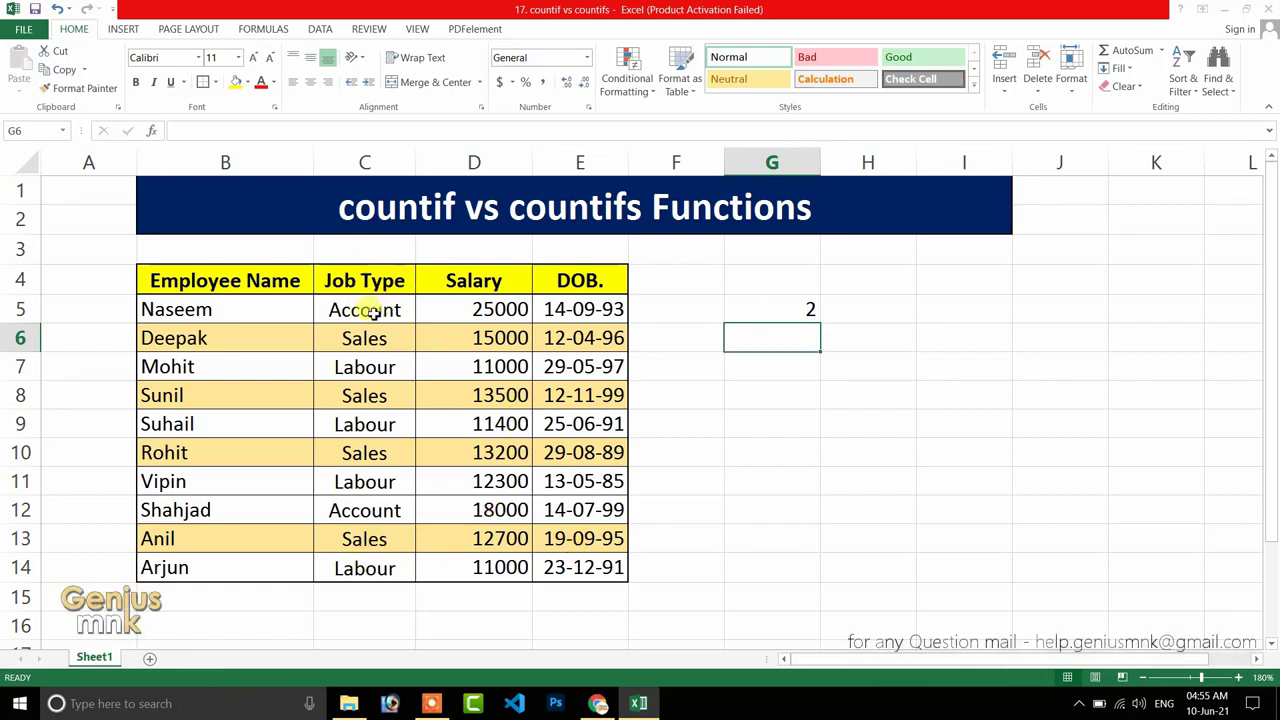
Note the matching counts below the table: 4 under Job Type in C15 and 3 under Salary in D15
{"action": "left_click_drag", "start_coordinate": [388, 309], "coordinate": [367, 593]}
{"action": "left_click", "coordinate": [353, 607]}
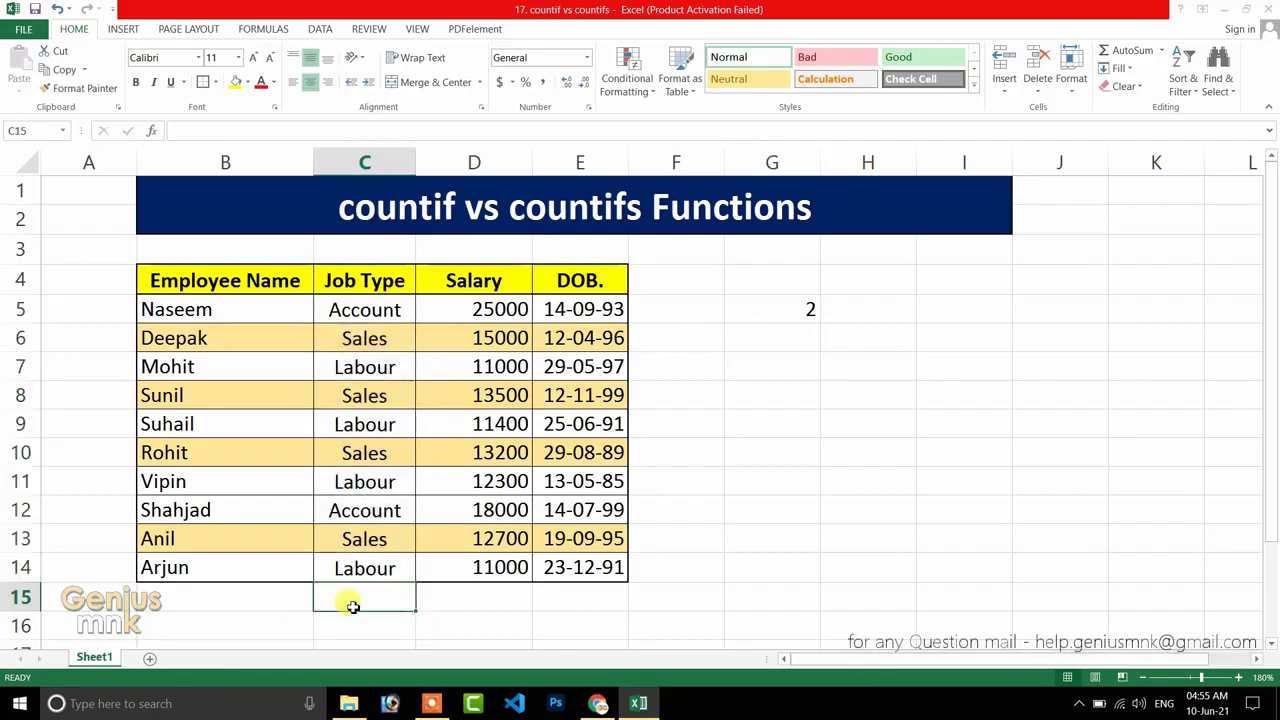
{"action": "type", "text": "4"}
{"action": "left_click", "coordinate": [455, 612]}
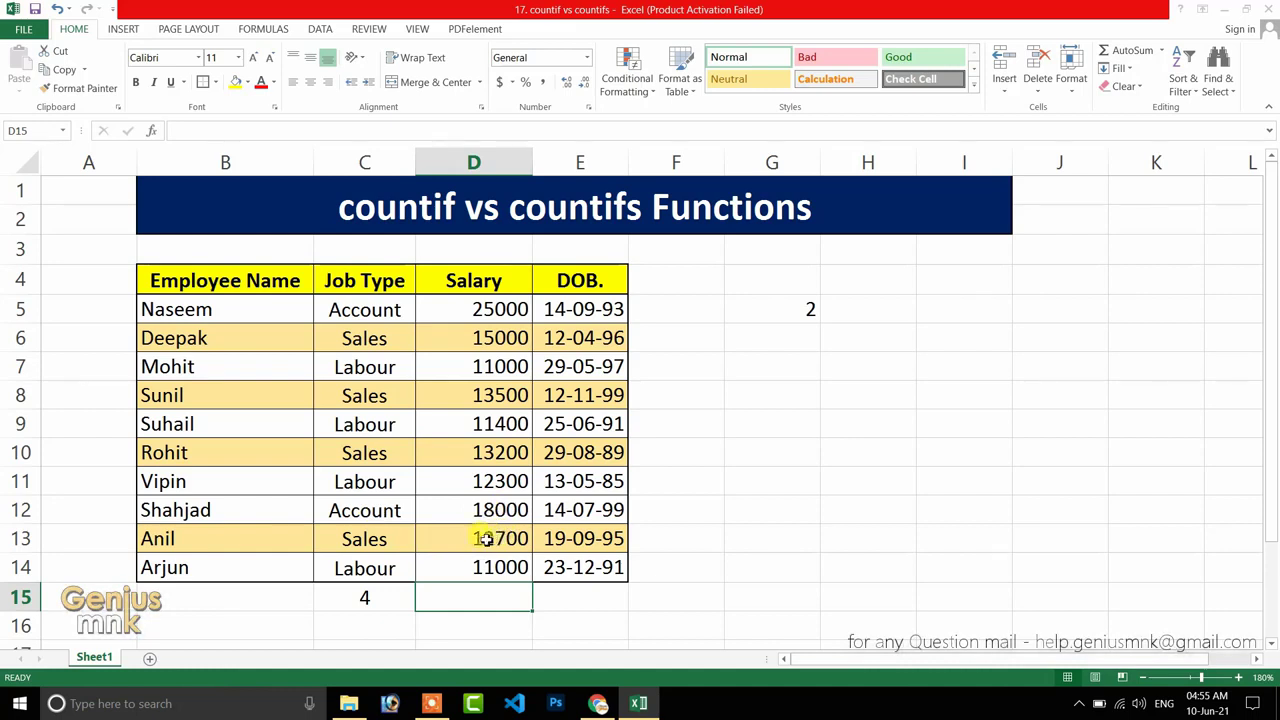
{"action": "type", "text": "3"}
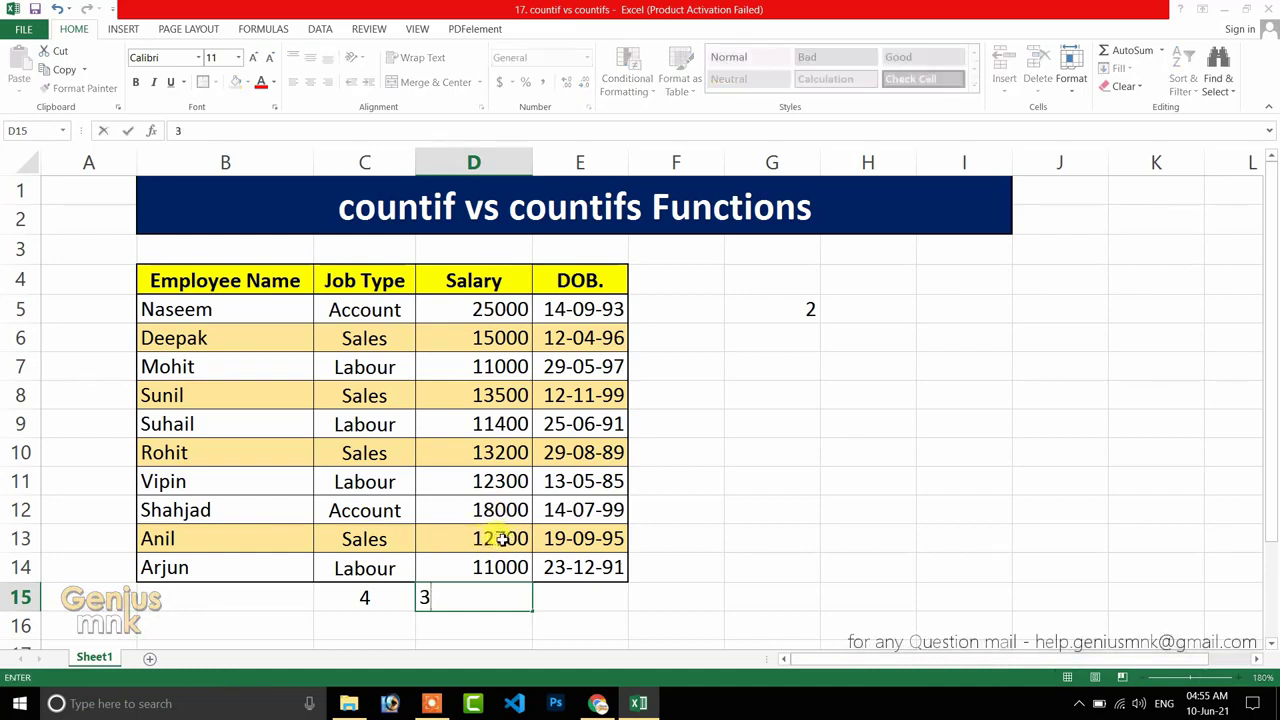
{"action": "key", "text": "Tab"}
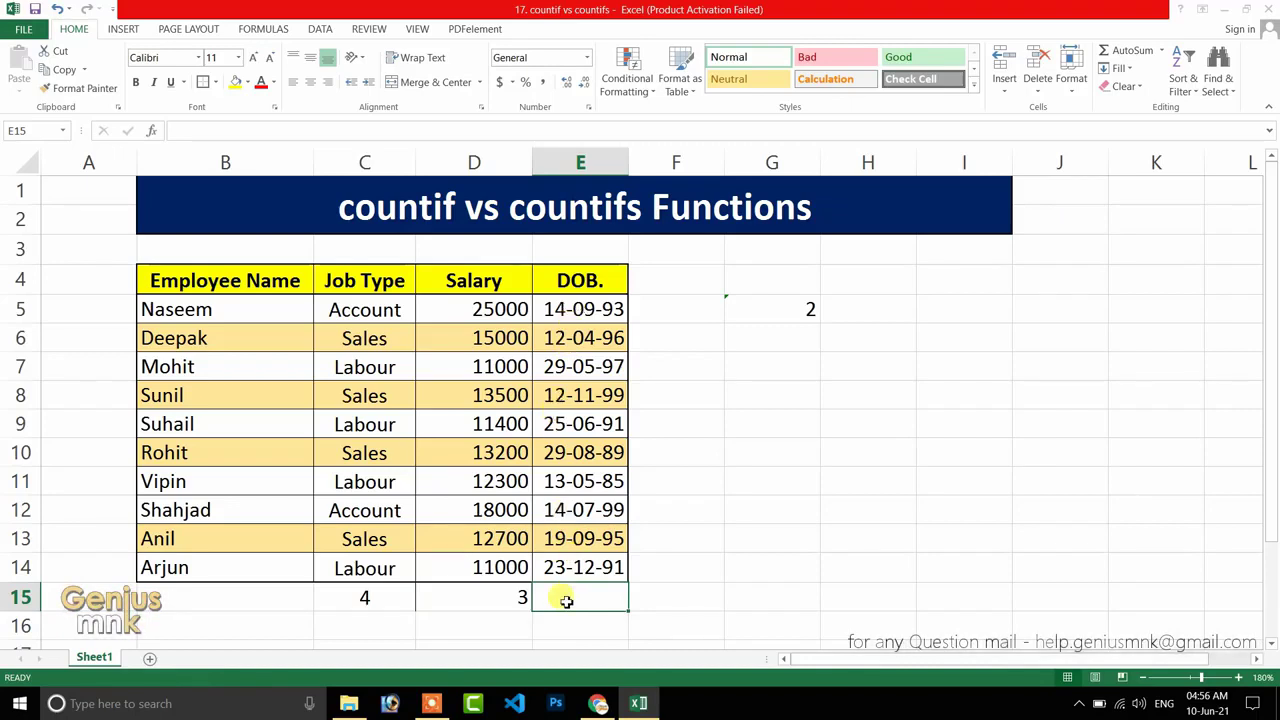
Check the full date stored in the DOB. cell E10 against the date criterion
{"action": "left_click", "coordinate": [586, 457]}
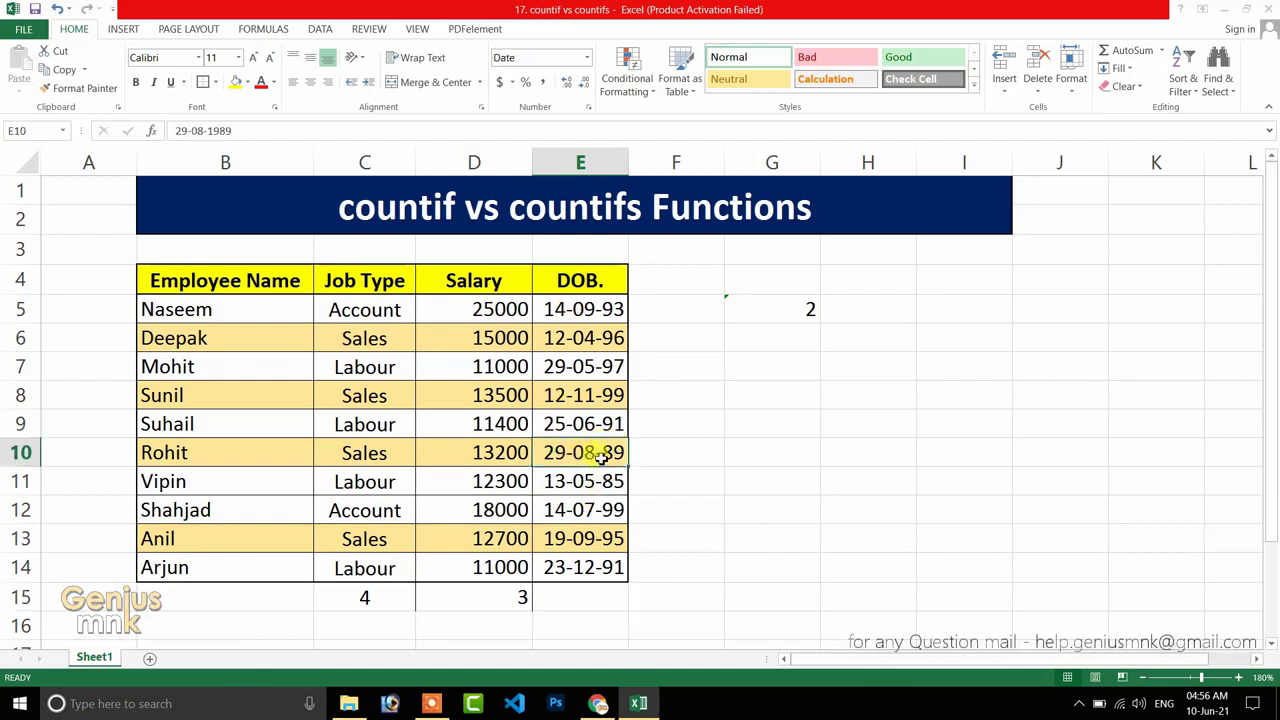
{"action": "double_click", "coordinate": [602, 455]}
{"action": "key", "text": "Return"}
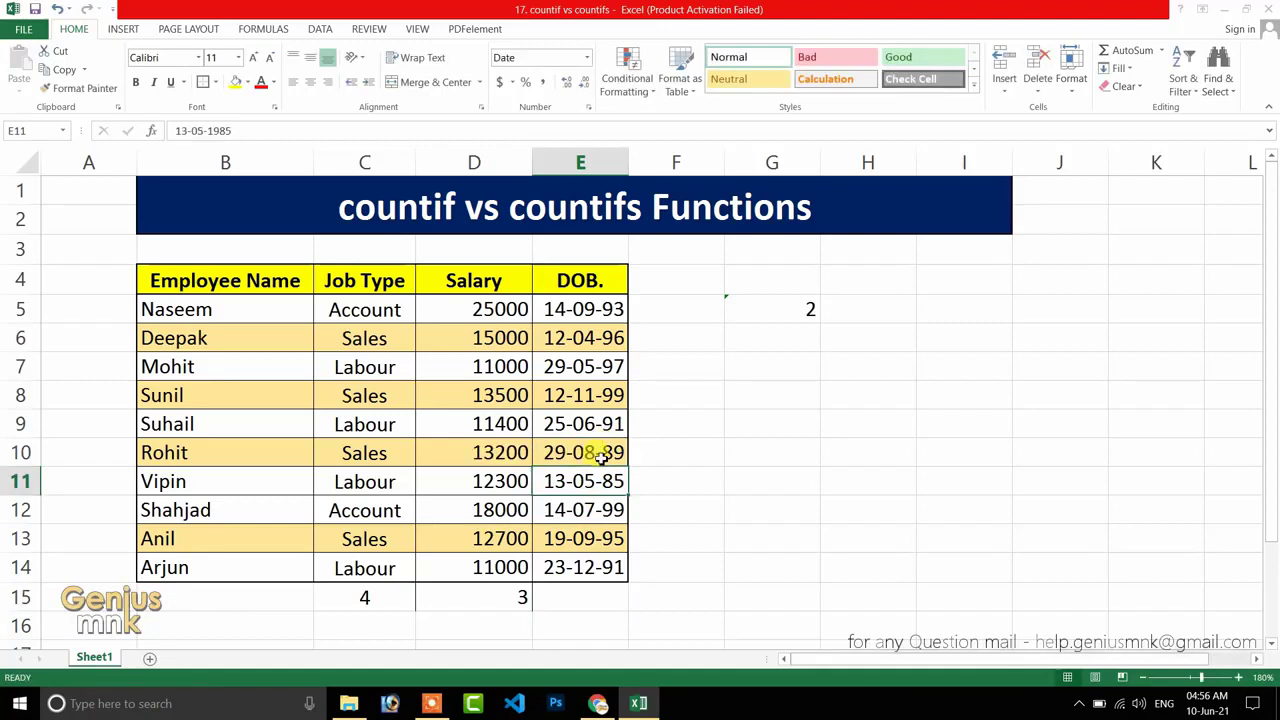
Enter 2 as the matching count under the DOB. column in E15 and compare it with the counts in C15 and D15
{"action": "left_click", "coordinate": [585, 592]}
{"action": "type", "text": "2"}
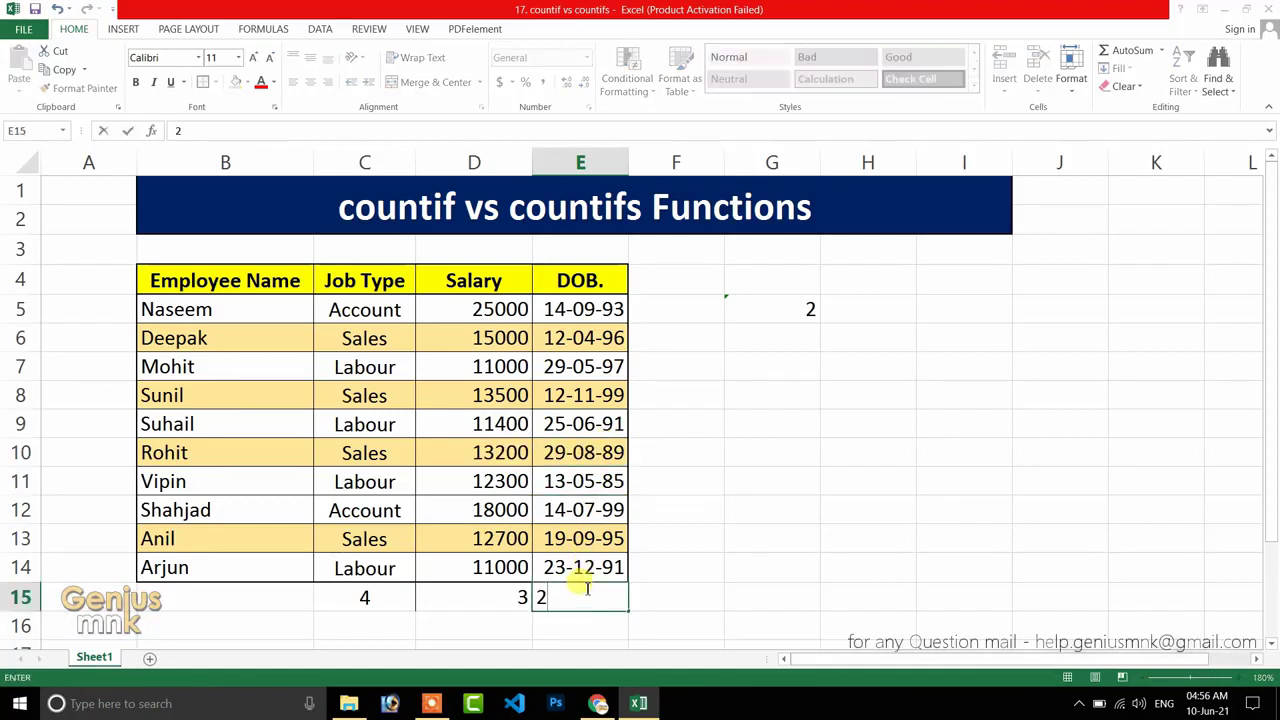
{"action": "left_click", "coordinate": [382, 597]}
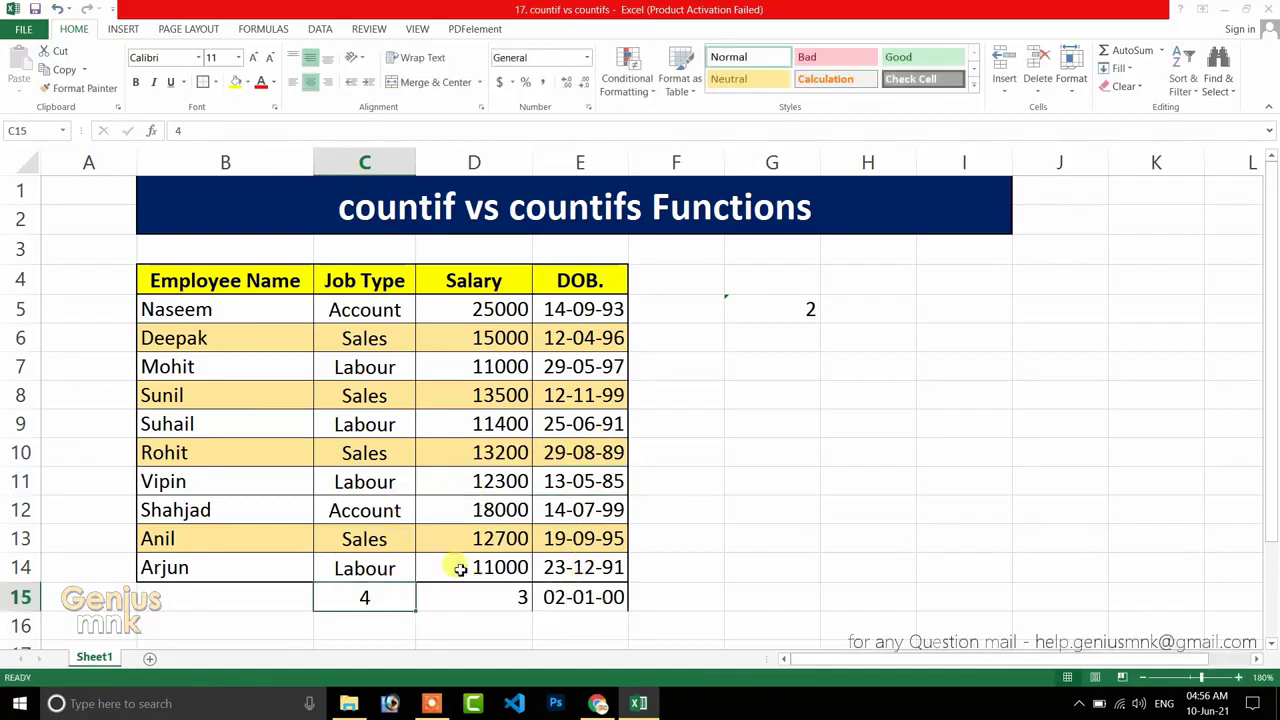
{"action": "left_click", "coordinate": [494, 592]}
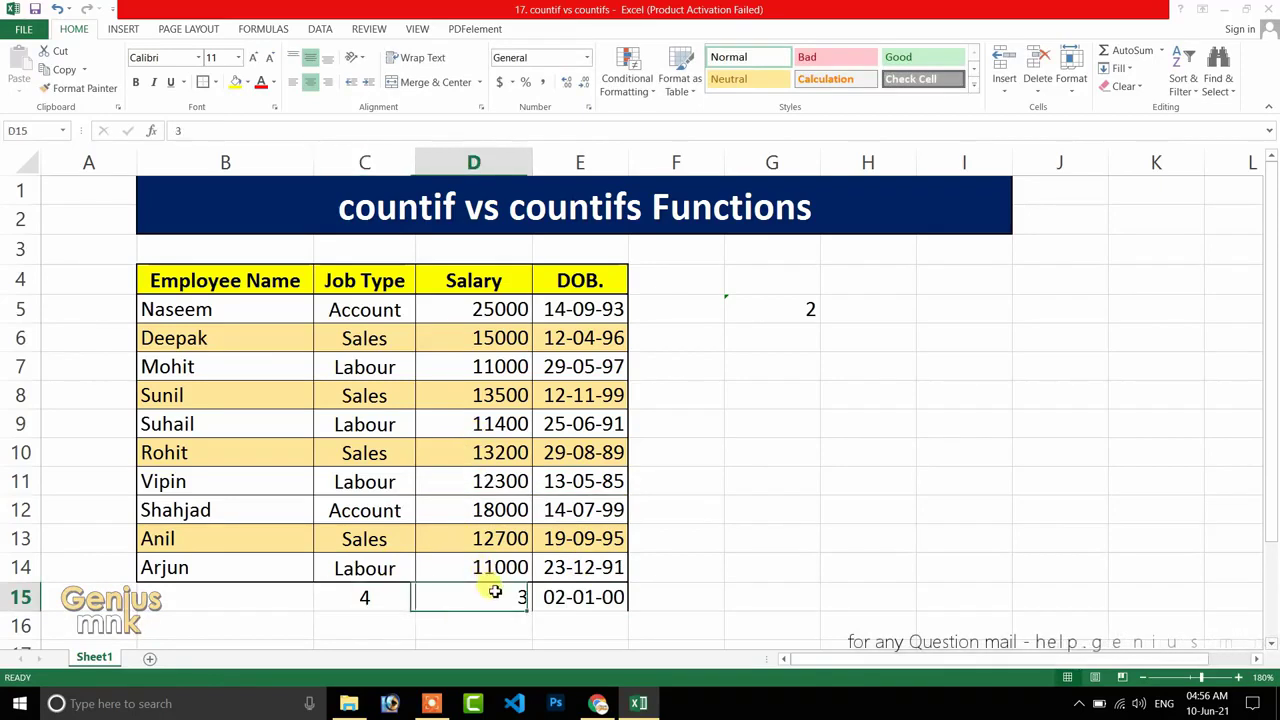
{"action": "left_click", "coordinate": [582, 597]}
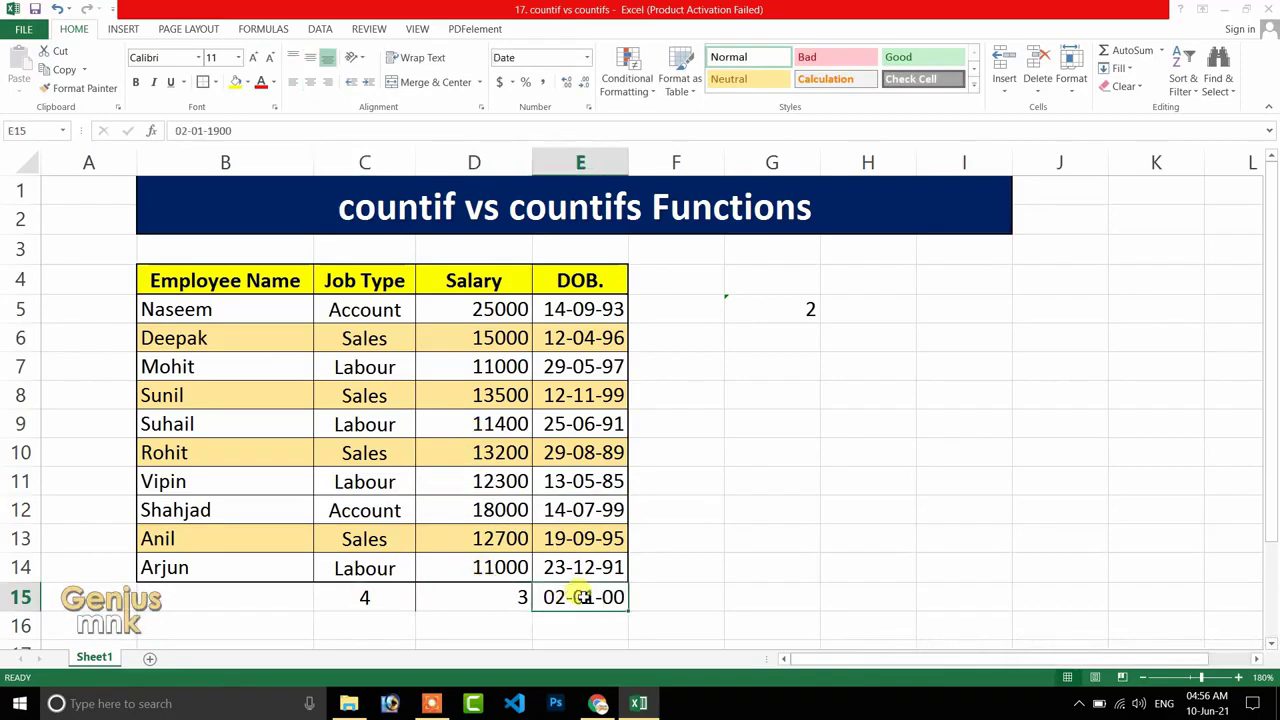
Clear the DOB. count in E15 and the COUNTIFS formula in G5
{"action": "key", "text": "Delete"}
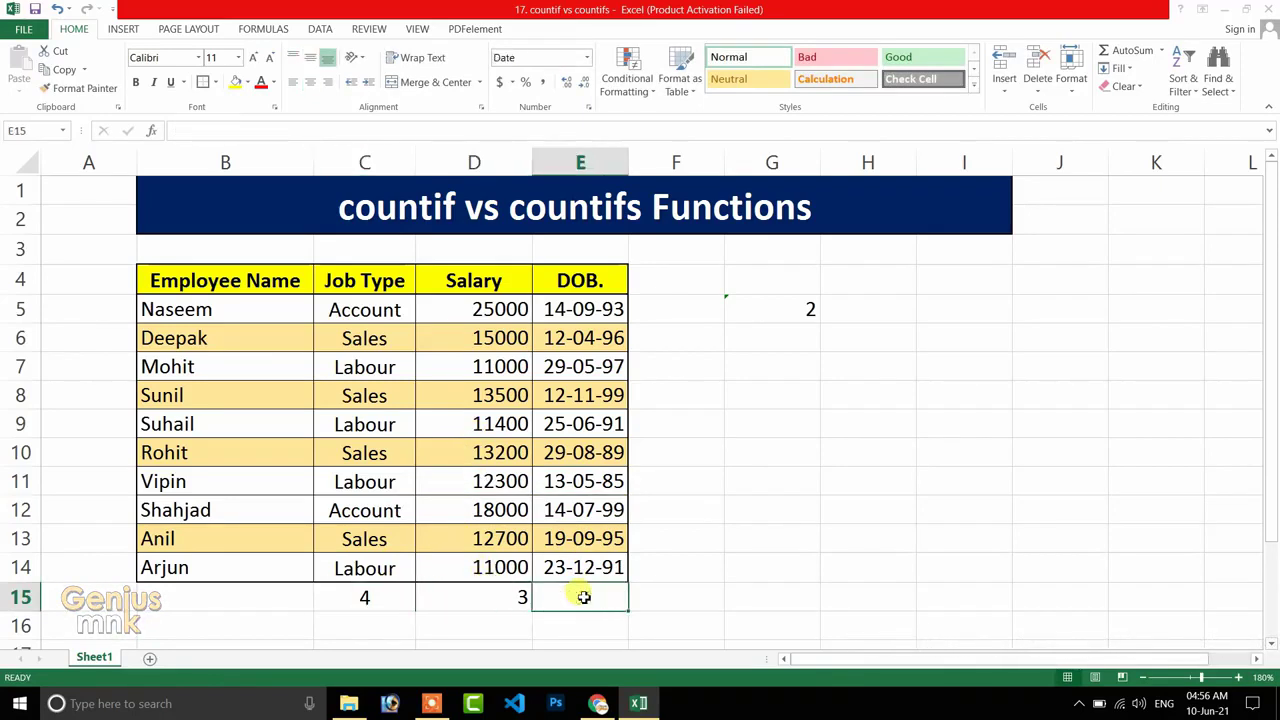
{"action": "left_click", "coordinate": [785, 507]}
{"action": "left_click", "coordinate": [813, 308]}
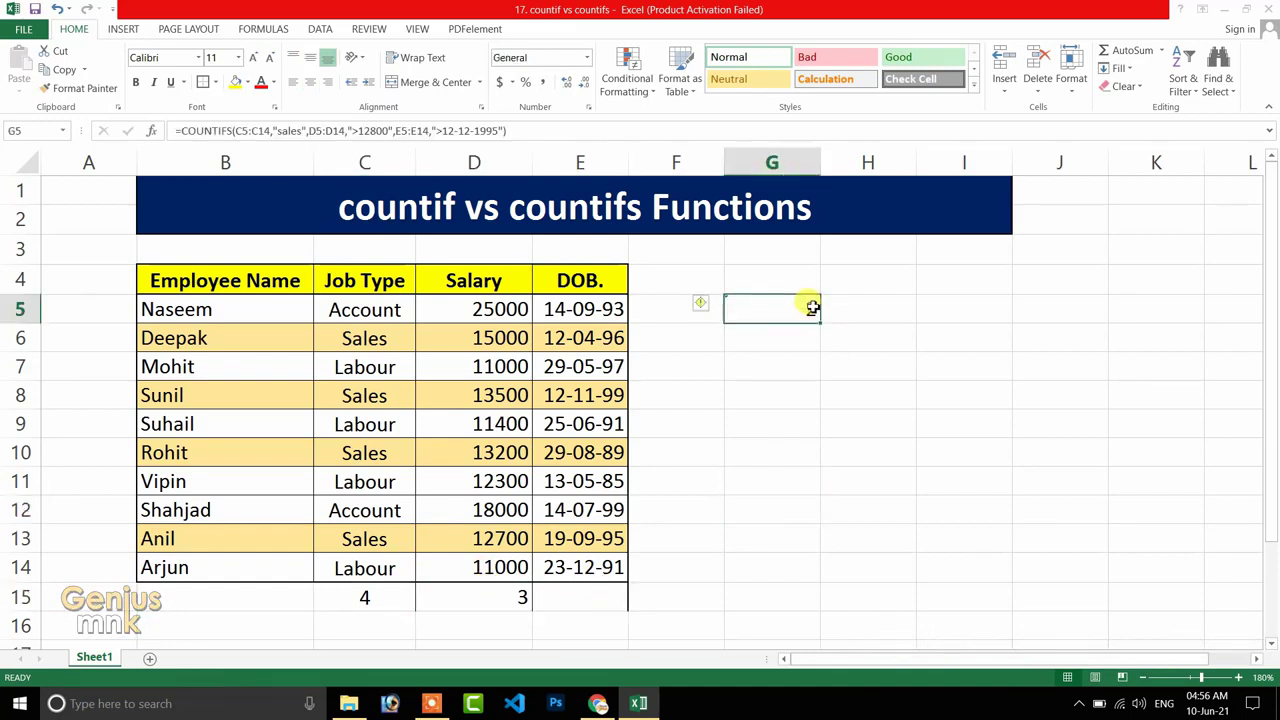
{"action": "key", "text": "Delete"}
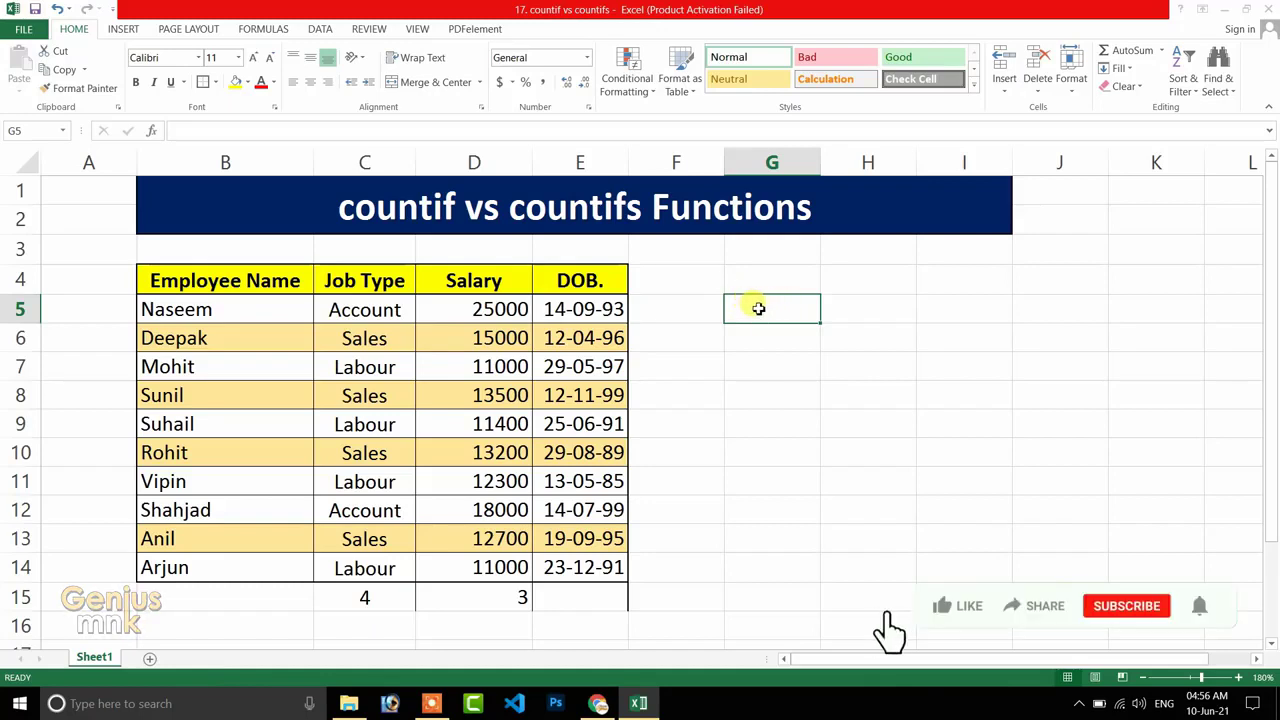
Undo the clearing of the COUNTIFS formula in G5 and the DOB. count in E15
{"action": "left_click", "coordinate": [846, 313]}
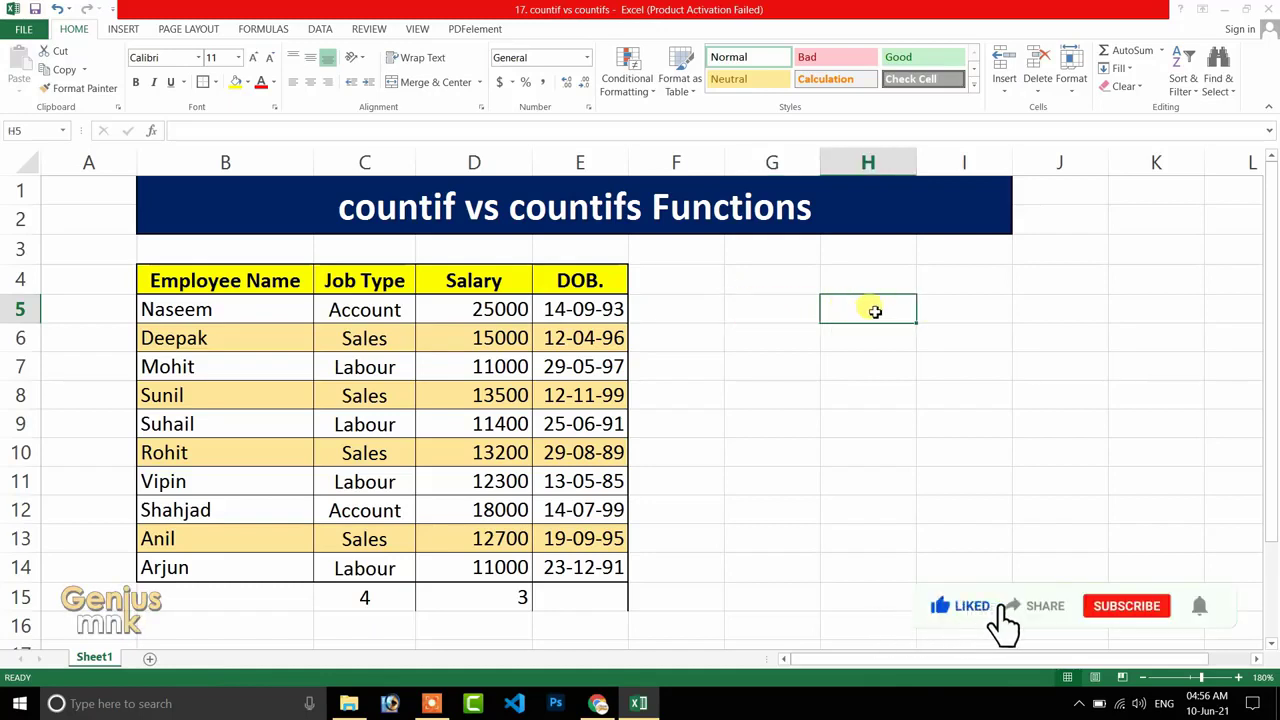
{"action": "left_click", "coordinate": [952, 311]}
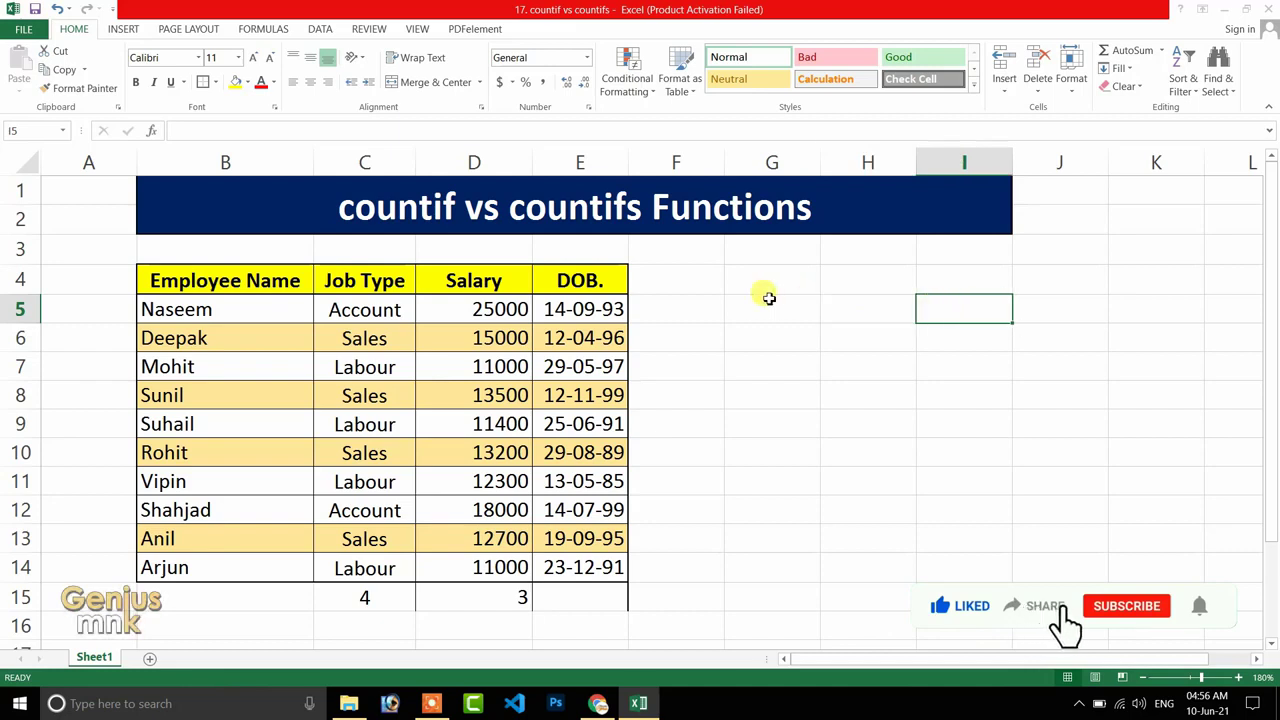
{"action": "left_click", "coordinate": [748, 302]}
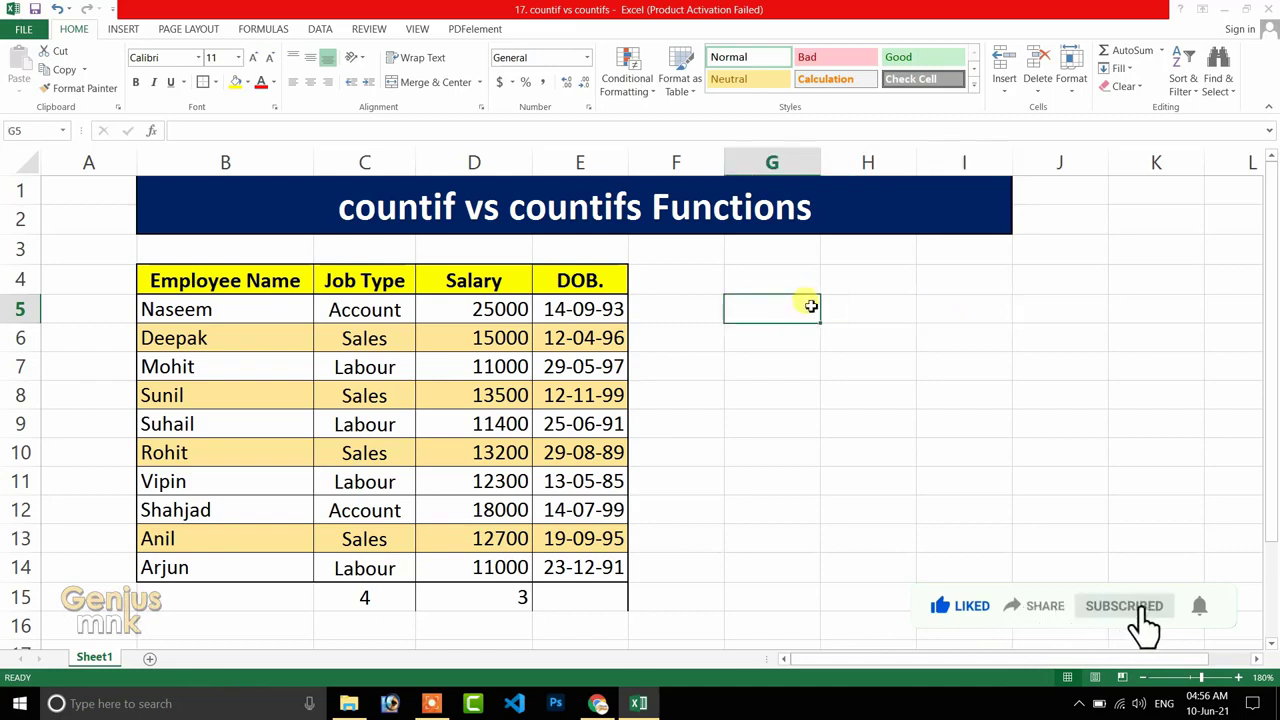
{"action": "key", "text": "ctrl+v"}
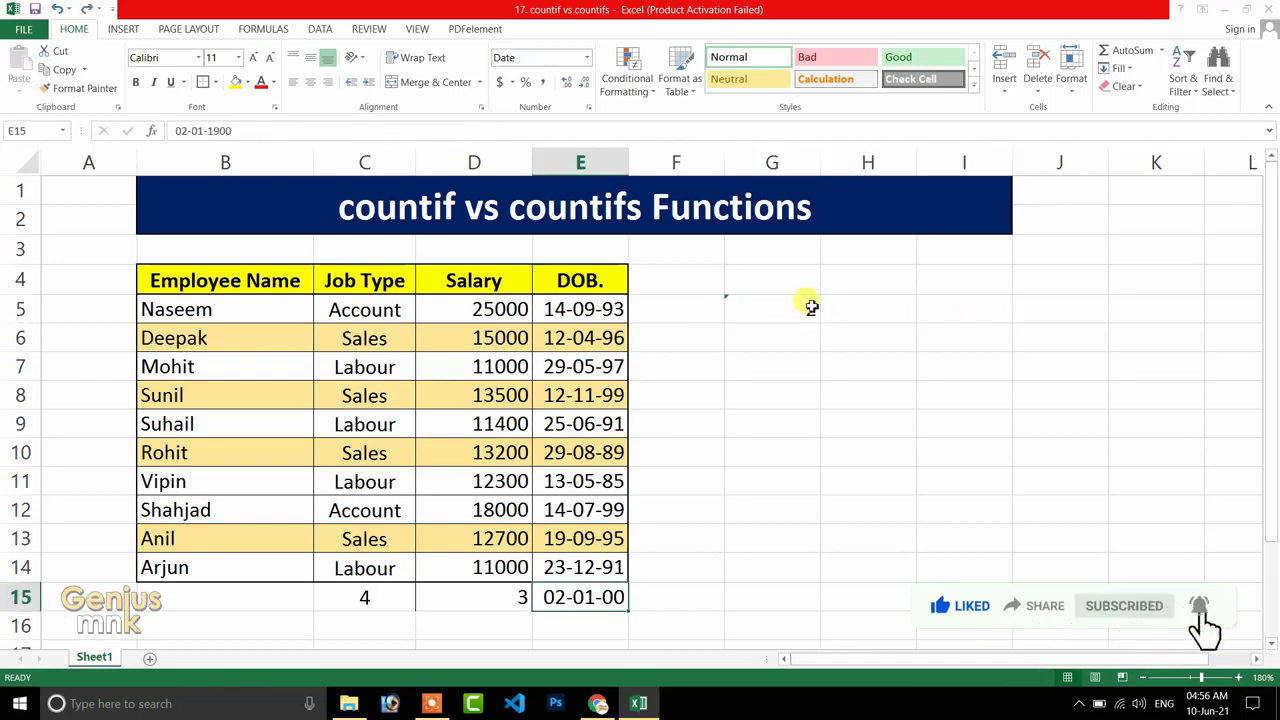
Review the three criteria ranges and criteria in the COUNTIFS formula in G5, and leave the formula as it is
{"action": "left_click", "coordinate": [811, 307]}
{"action": "double_click", "coordinate": [811, 307]}
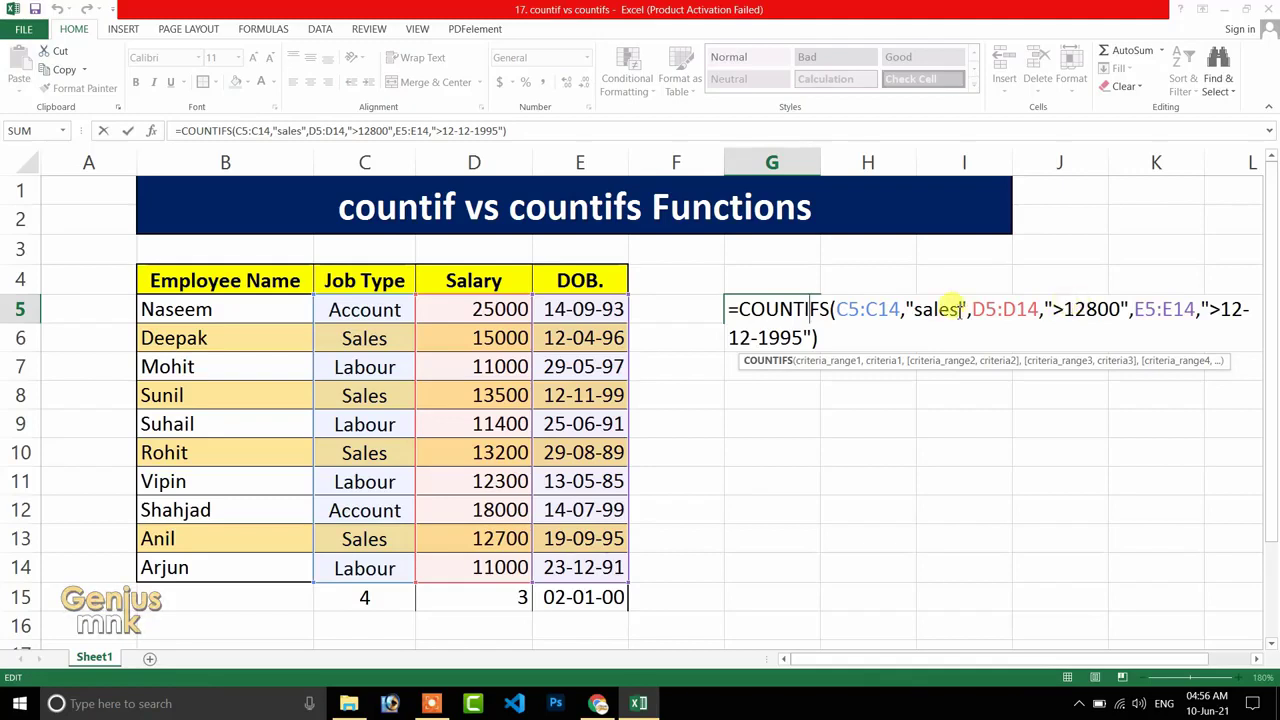
{"action": "key", "text": "Return"}
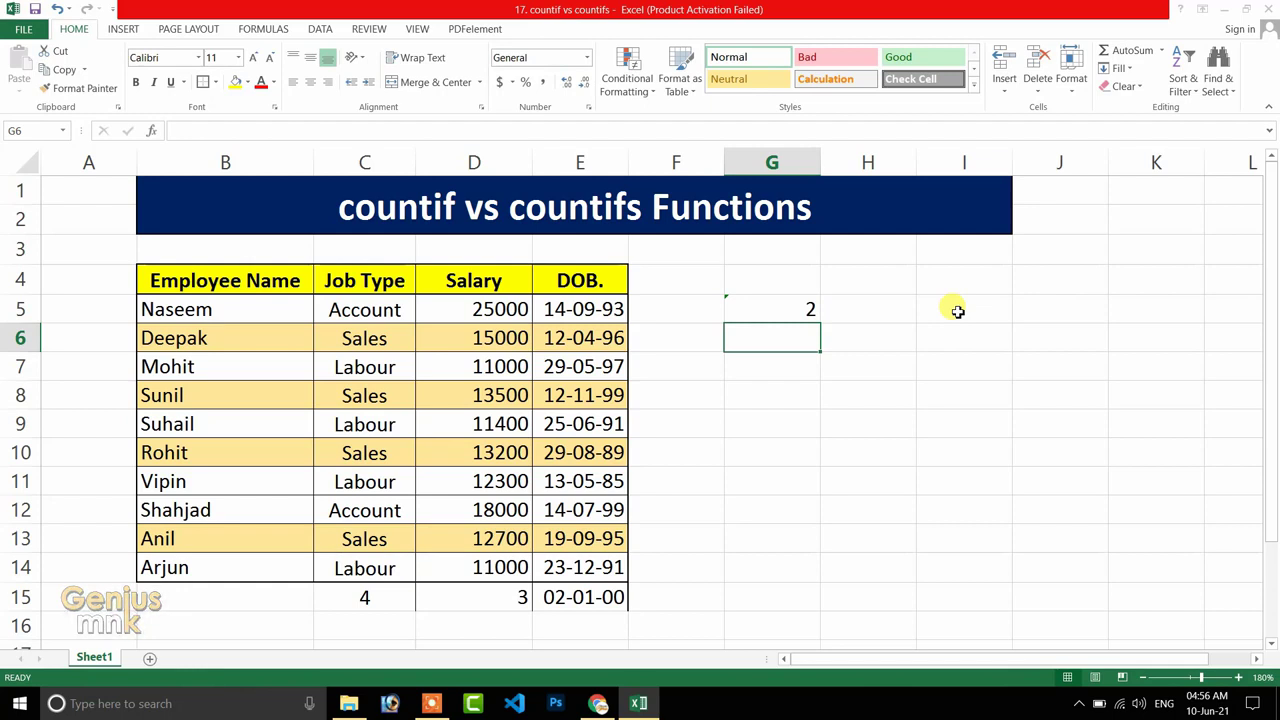
{"action": "left_click", "coordinate": [760, 364]}
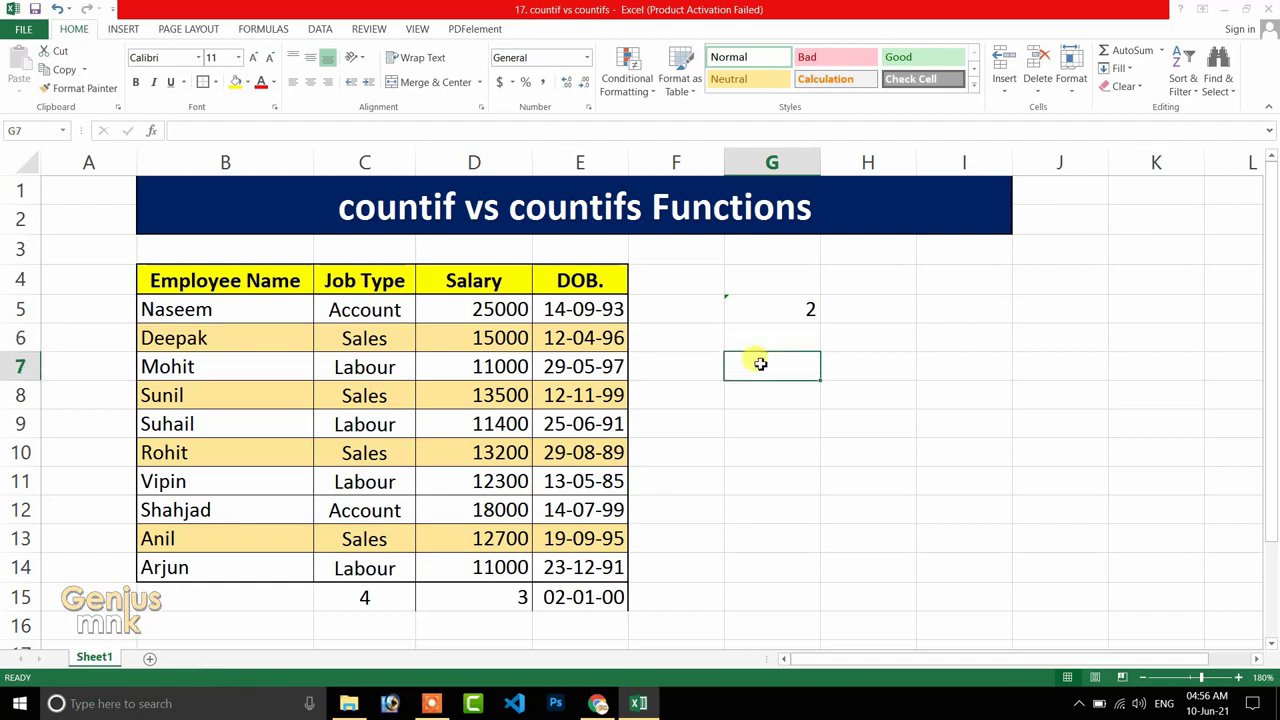